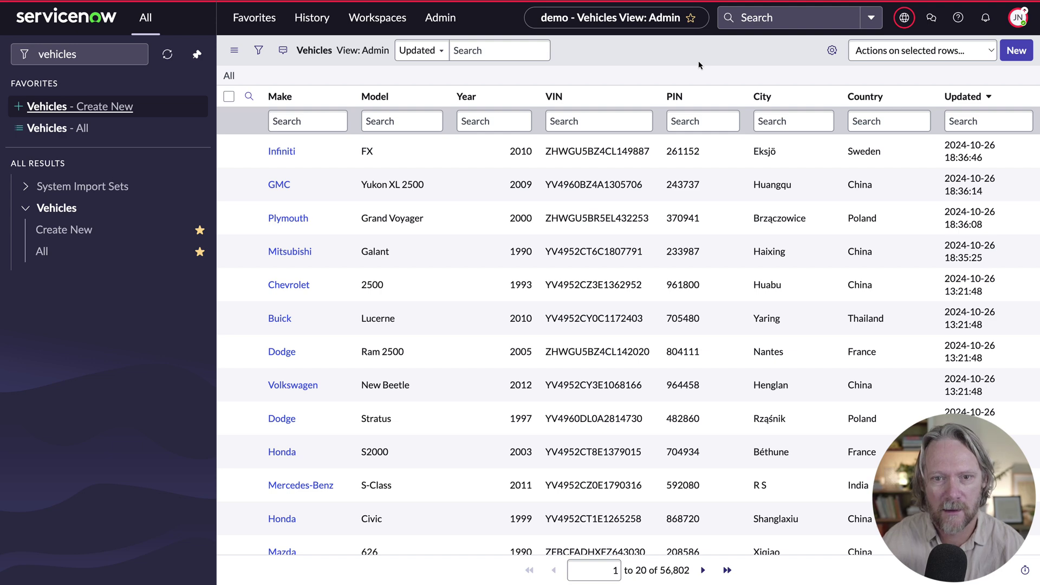
# View the Infiniti FX vehicle record with both the administrator and vehicle user accounts, and return to the vehicle list
pyautogui.click(283, 152)
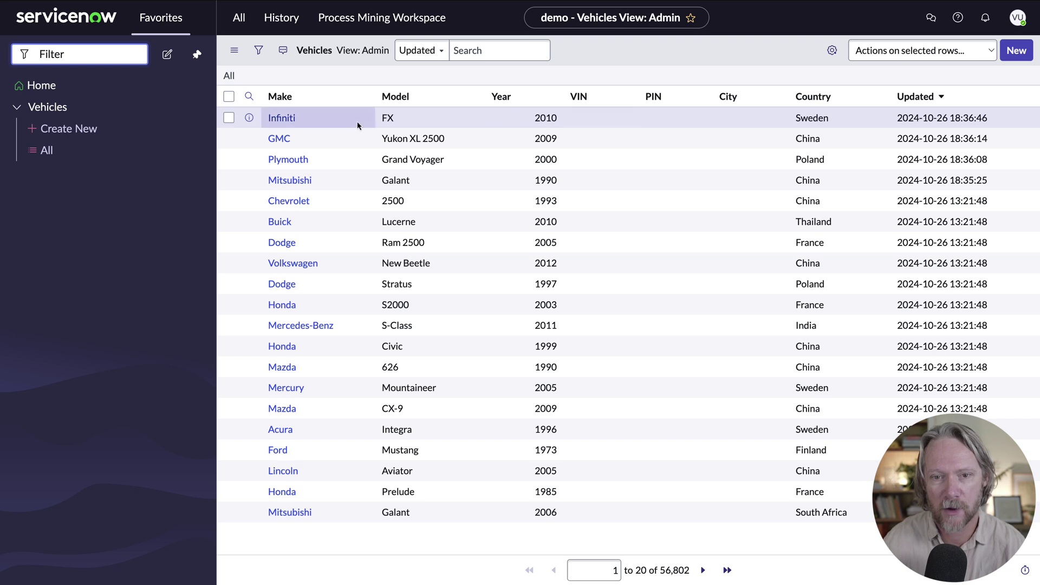
pyautogui.click(282, 120)
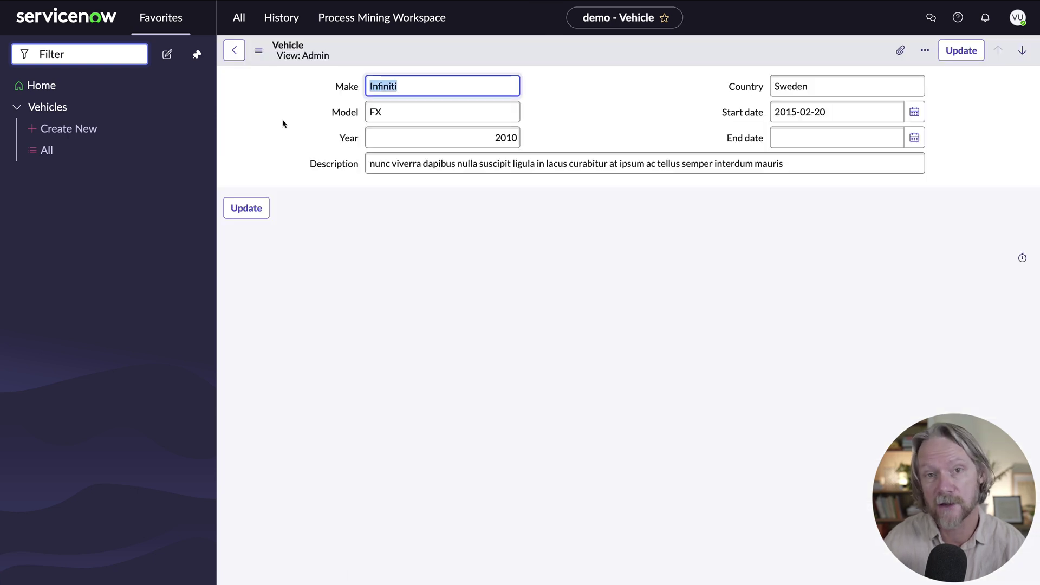
pyautogui.click(235, 54)
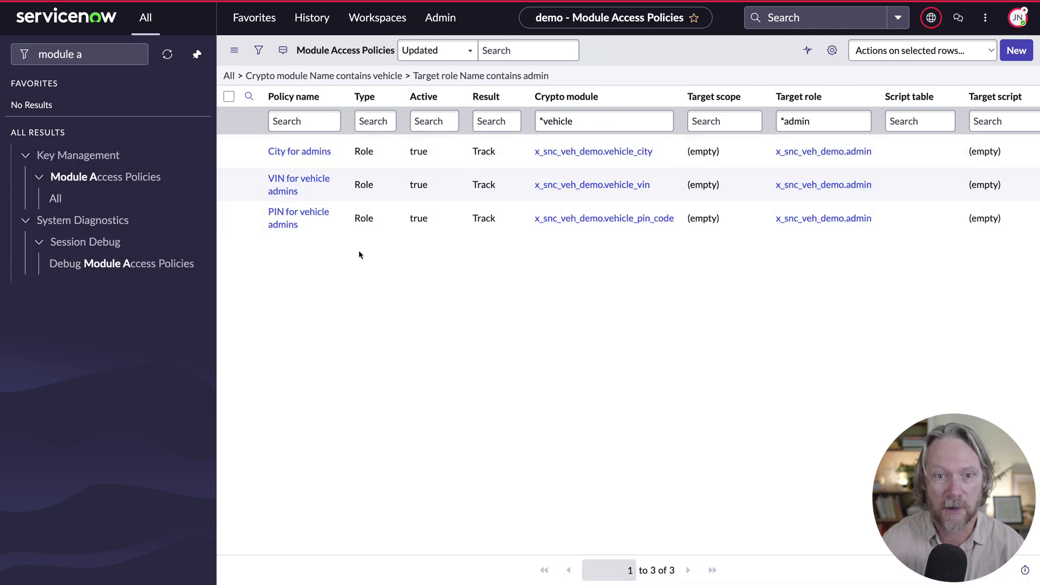
# Examine the City for admins module access policy and the encrypted field configuration for the vehicle table's city column
pyautogui.click(307, 152)
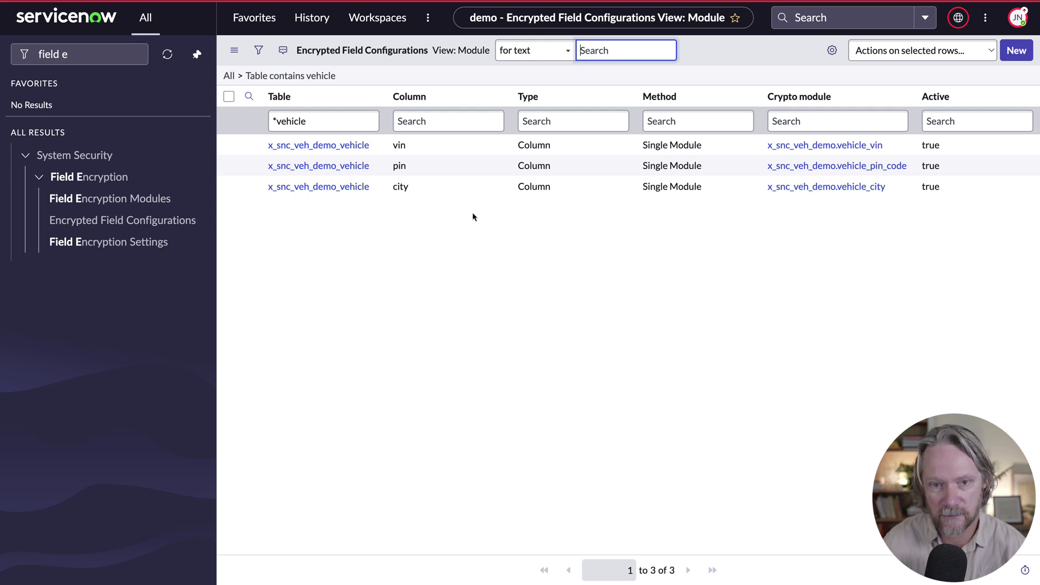
pyautogui.click(329, 187)
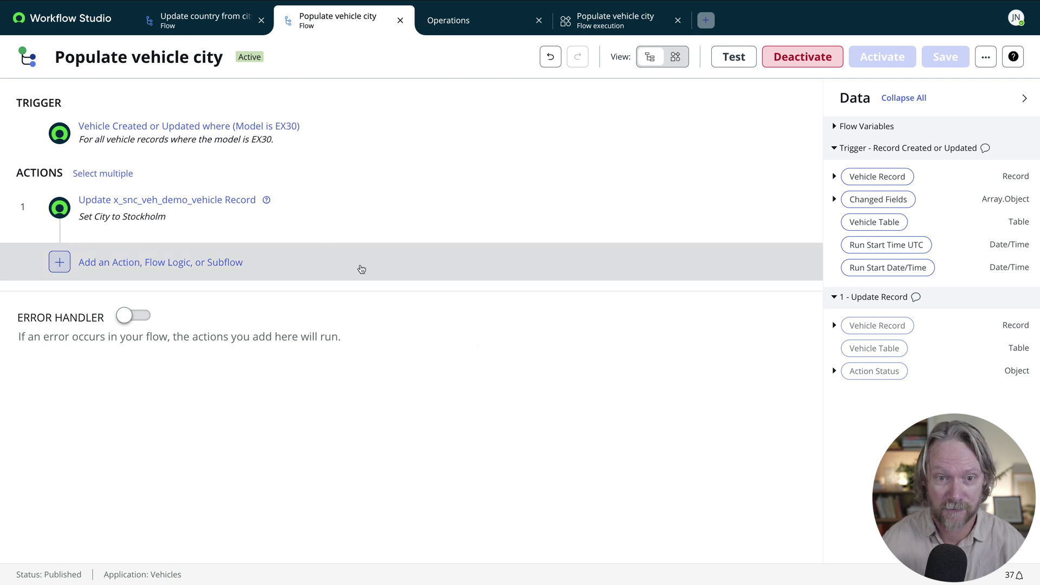
# Examine the Populate vehicle city flow's update action and its advanced run-as and role properties in Workflow Studio
pyautogui.click(237, 201)
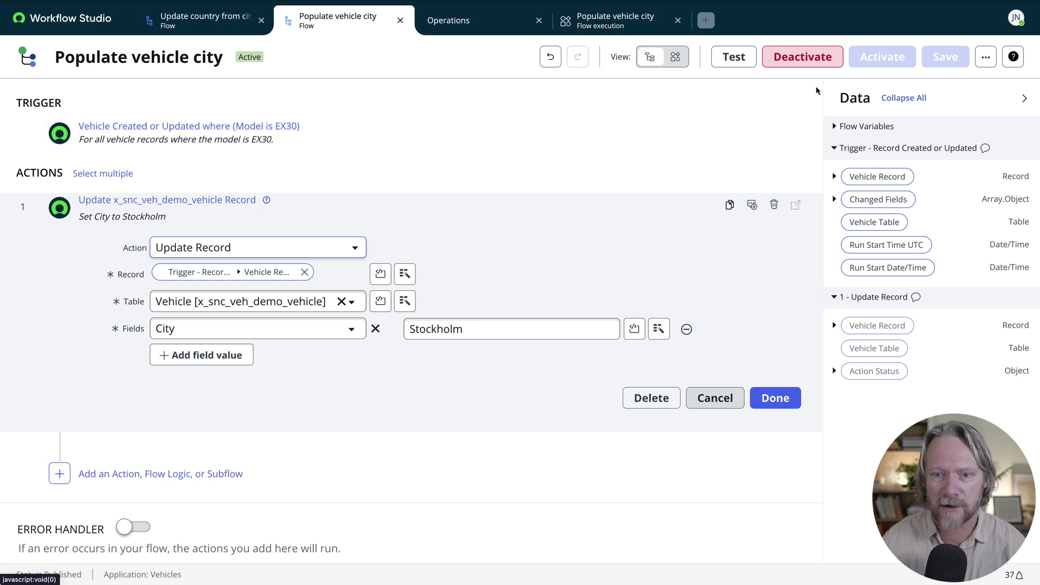
pyautogui.click(987, 57)
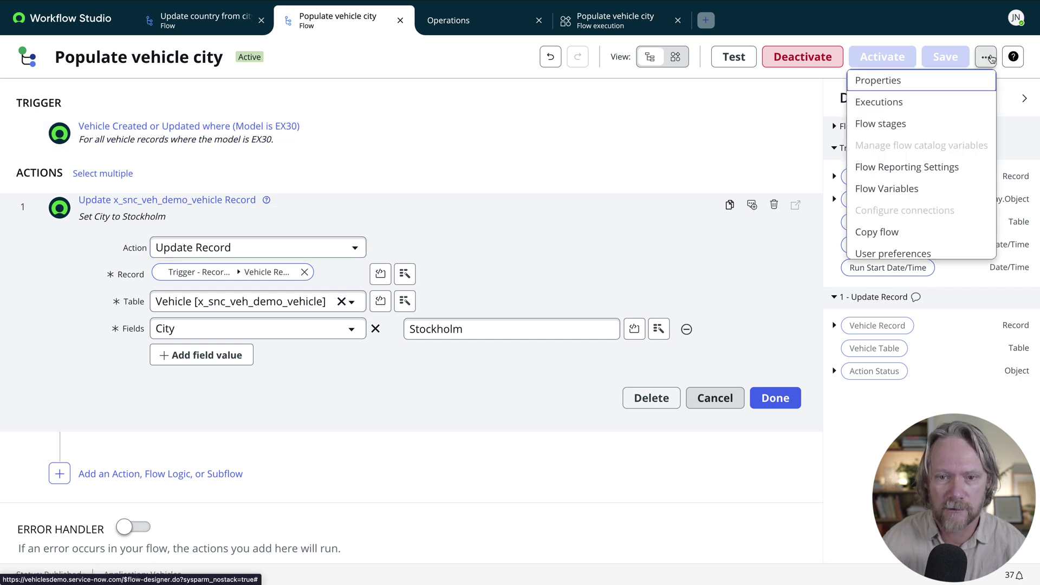
pyautogui.click(875, 80)
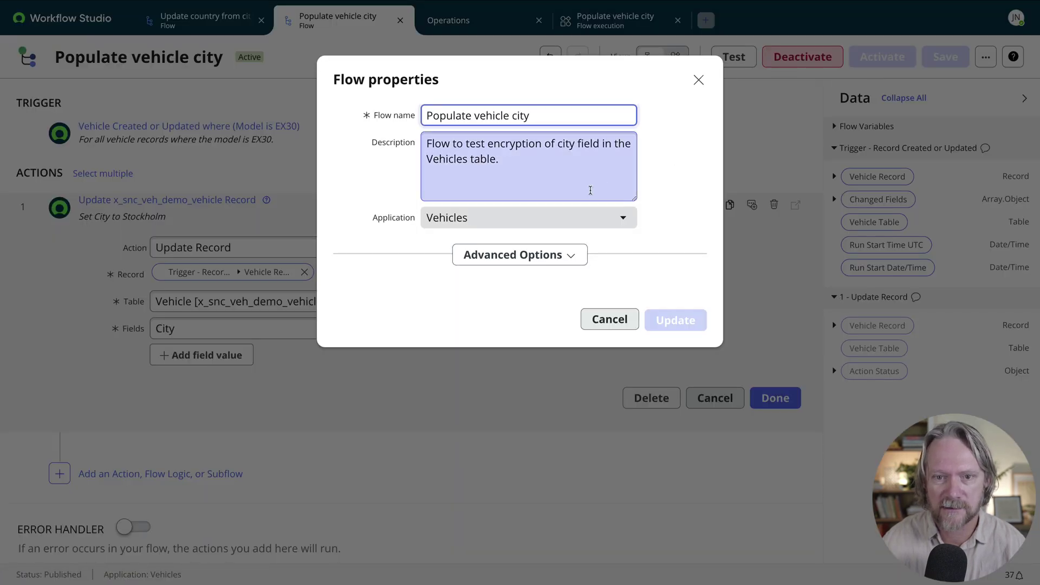
pyautogui.click(562, 255)
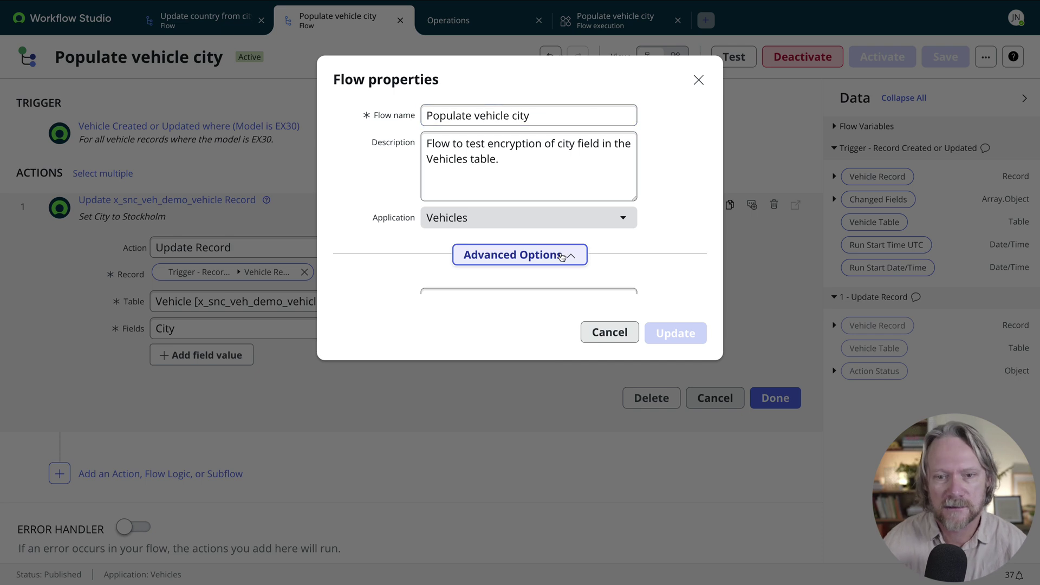
pyautogui.scroll(-3, 561, 257)
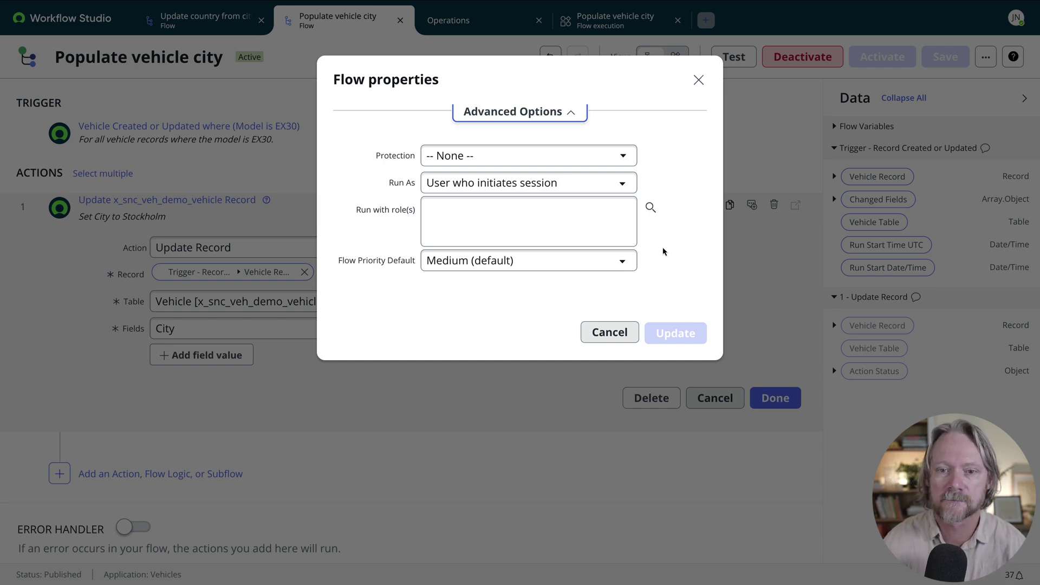
pyautogui.click(609, 332)
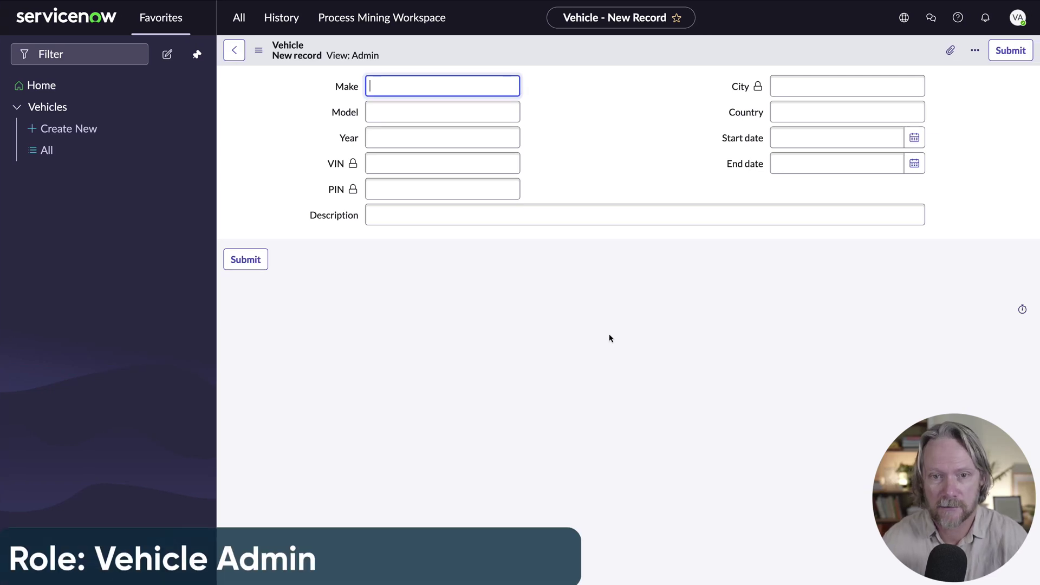
# As the vehicle admin in ServiceNow, fill in a new vehicle record with make Volvo, model EX30 and year 2024
pyautogui.write('Volvo')
pyautogui.press('Tab')
pyautogui.write('EX30')
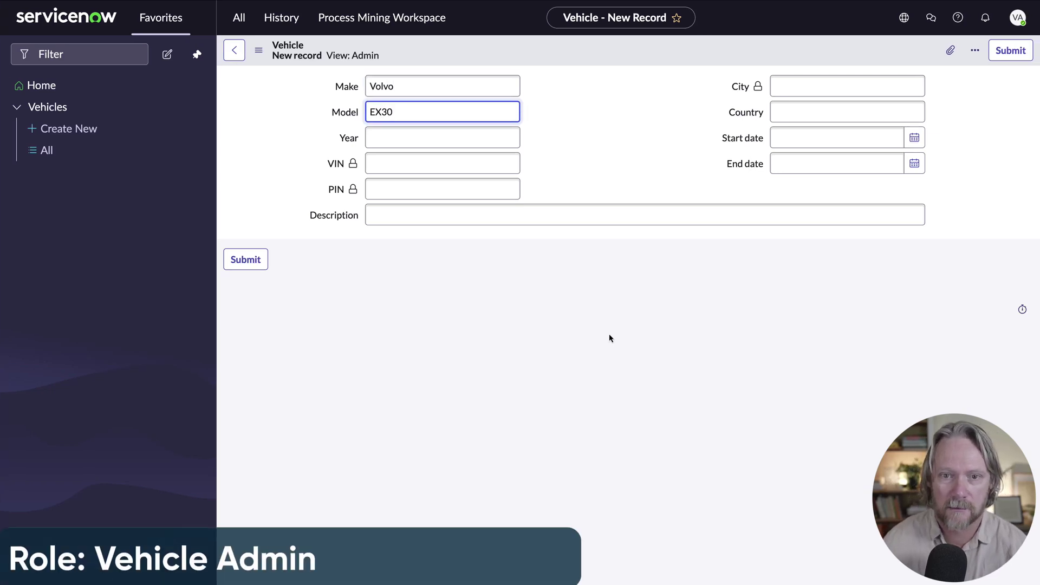
pyautogui.press('Tab')
pyautogui.write('2024')
pyautogui.press('Tab')
pyautogui.press('Tab')
pyautogui.press('Tab')
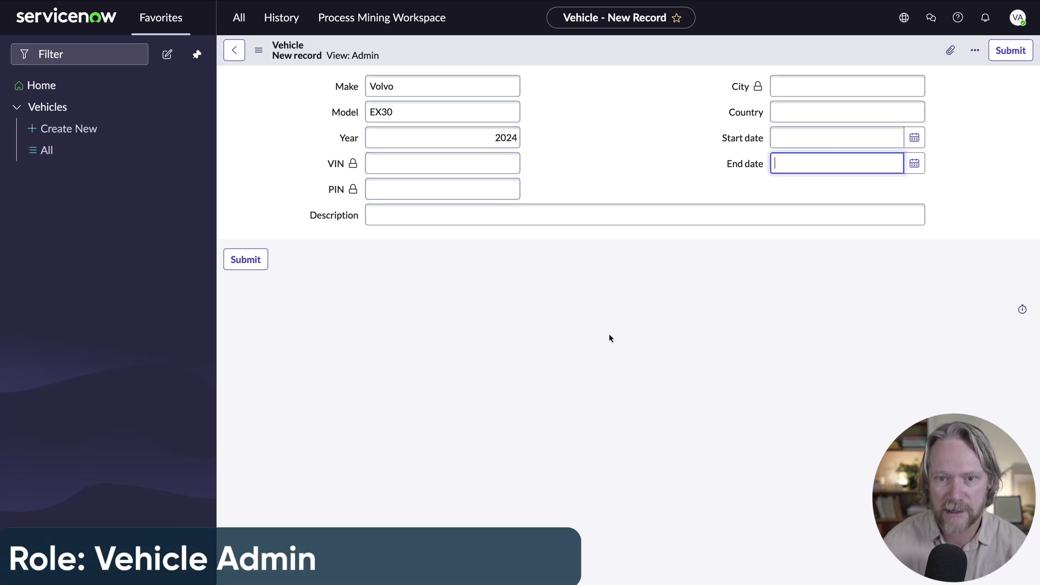
# Set the new vehicle's description to Vehicle admin and save the record while keeping its form open
pyautogui.press('Tab')
pyautogui.write('Vehicle admin')
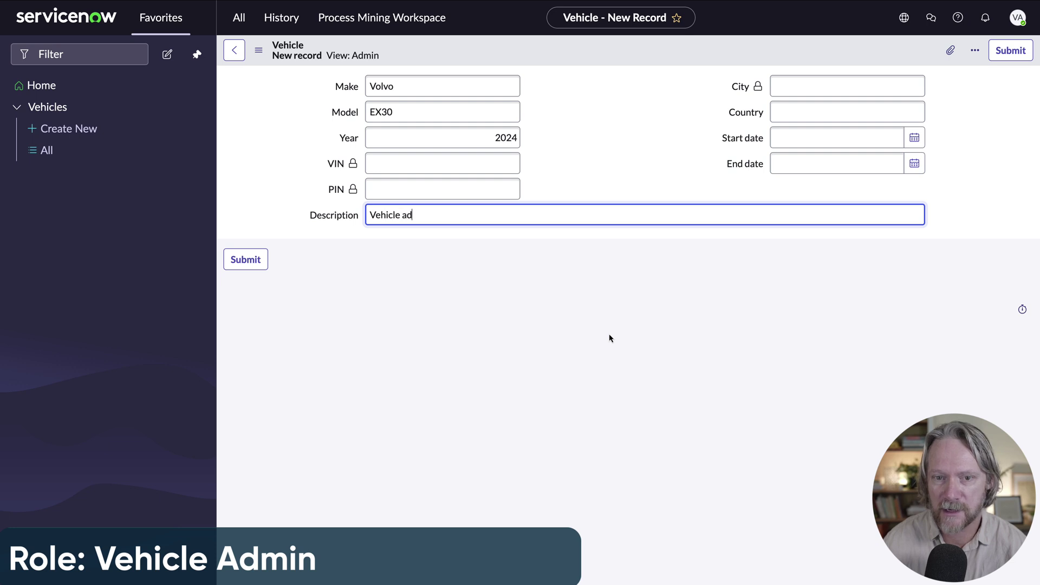
pyautogui.rightClick(677, 52)
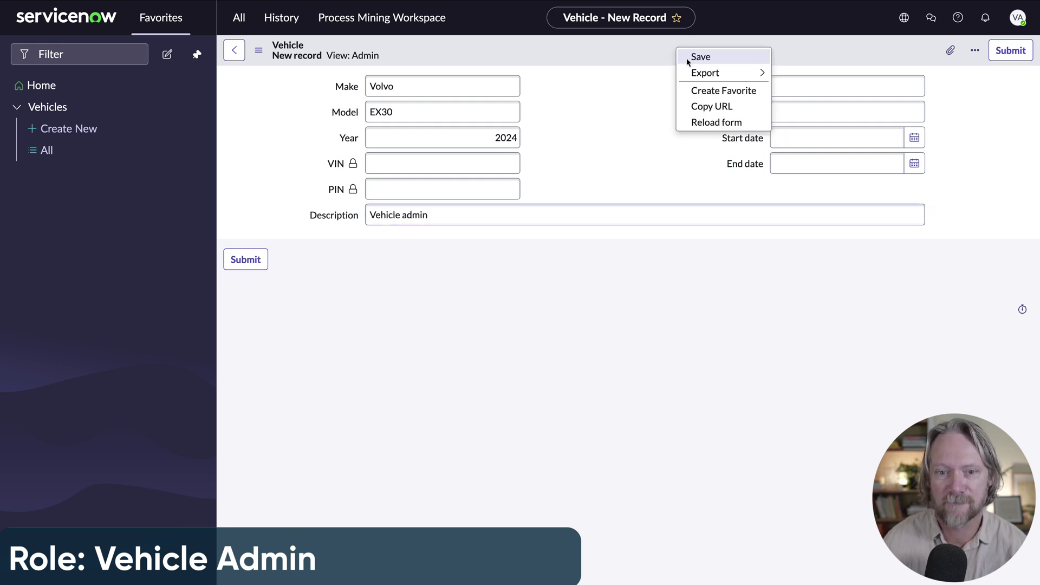
pyautogui.click(700, 56)
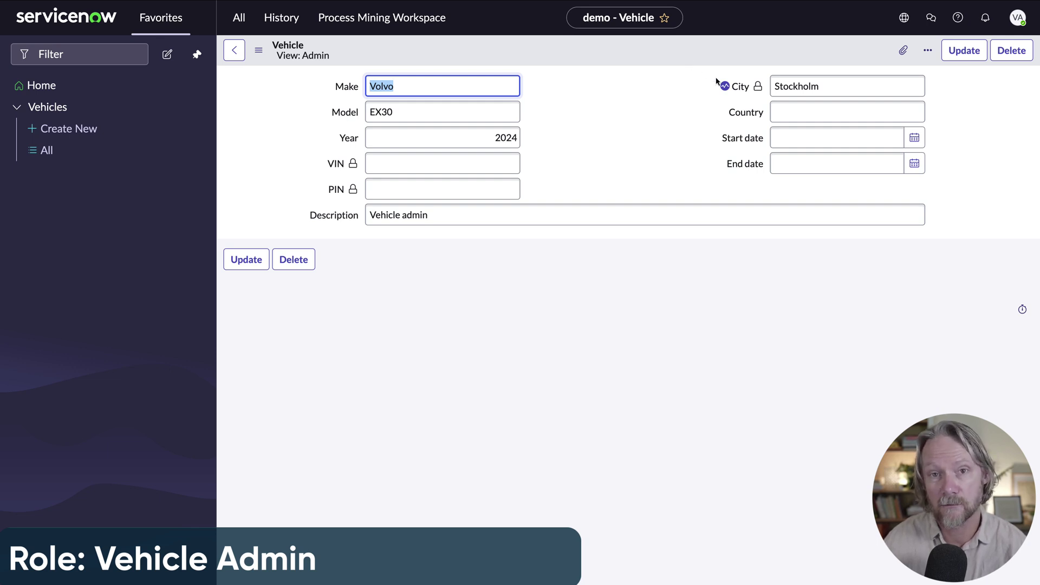
pyautogui.moveTo(726, 88)
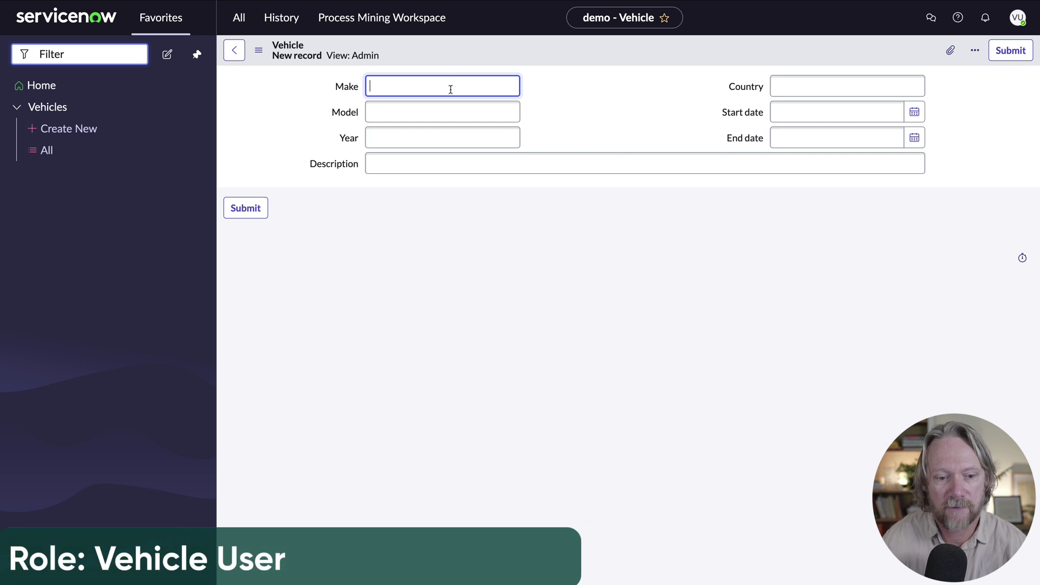
# As the vehicle user, fill in a new vehicle record with make Volvo, model EX30 and year 2024
pyautogui.write('Volvo')
pyautogui.press('Tab')
pyautogui.write('EX30')
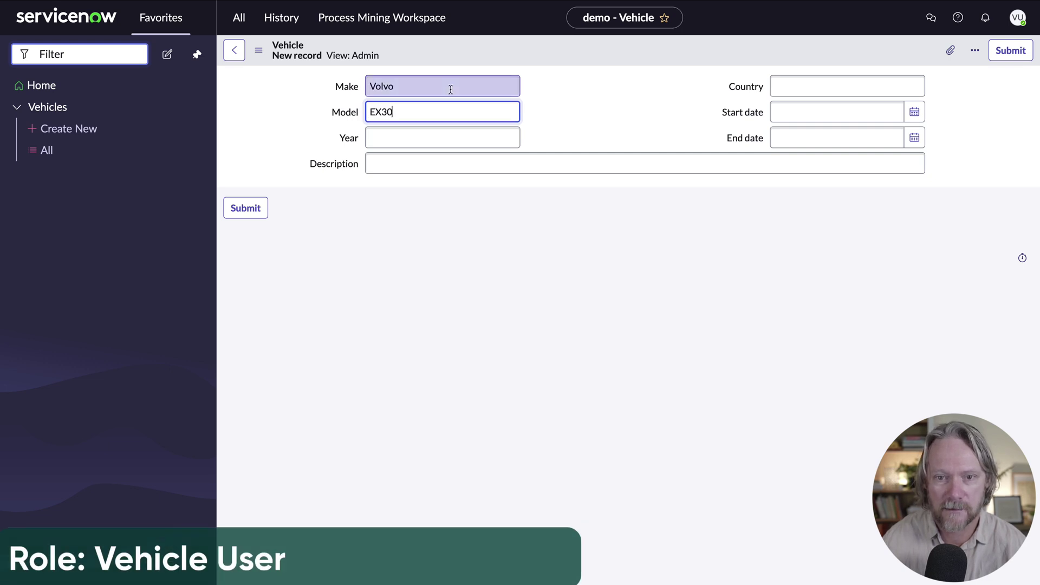
pyautogui.press('Tab')
pyautogui.write('2024')
pyautogui.press('Tab')
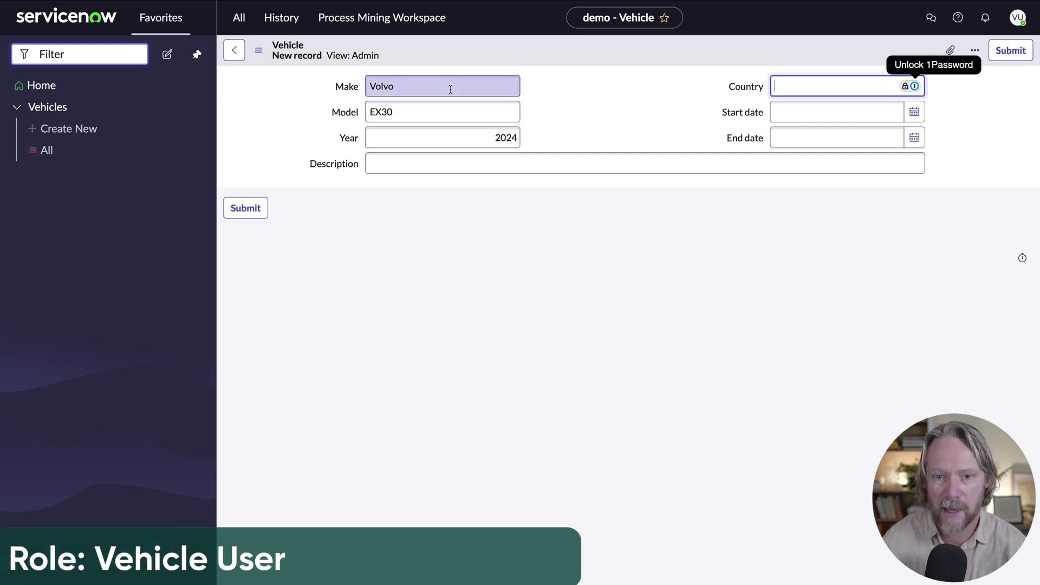
# Give the vehicle the description Vehicle user, save the record, and refresh the full vehicle list in the administrator session
pyautogui.press('Tab')
pyautogui.press('Tab')
pyautogui.press('Tab')
pyautogui.write('V')
pyautogui.write('user')
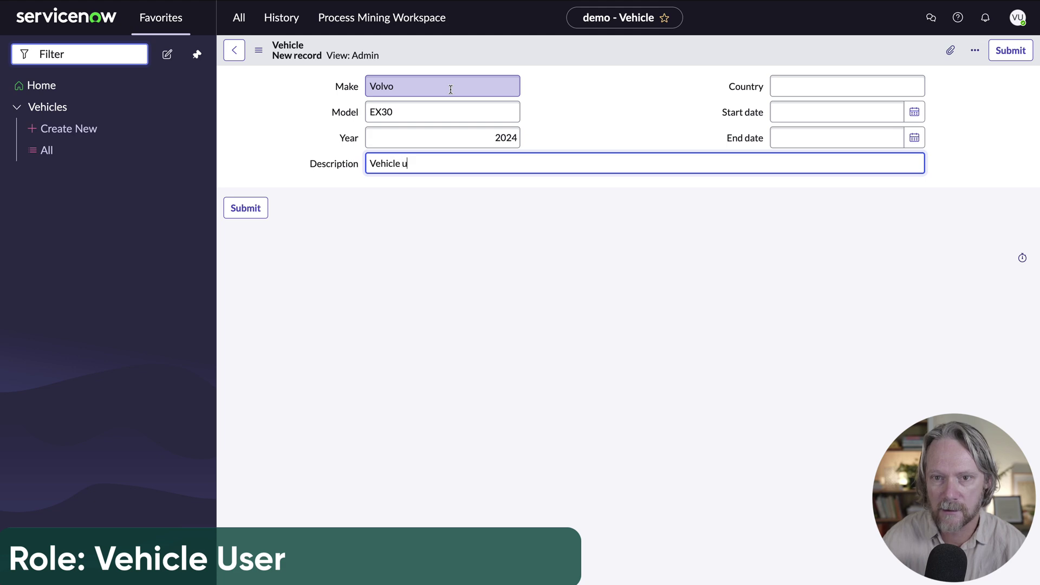
pyautogui.rightClick(542, 55)
pyautogui.click(559, 58)
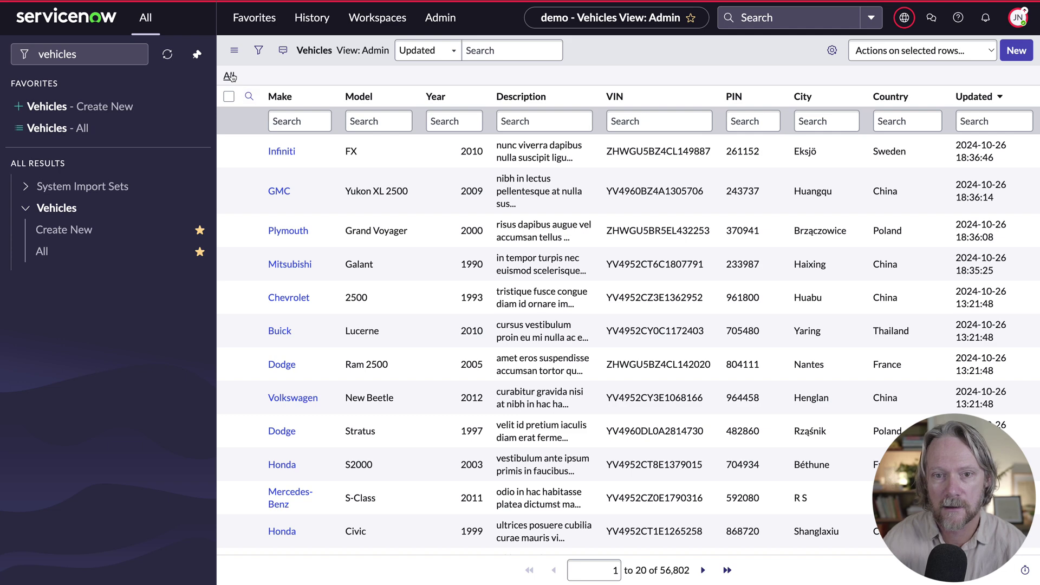
pyautogui.click(230, 76)
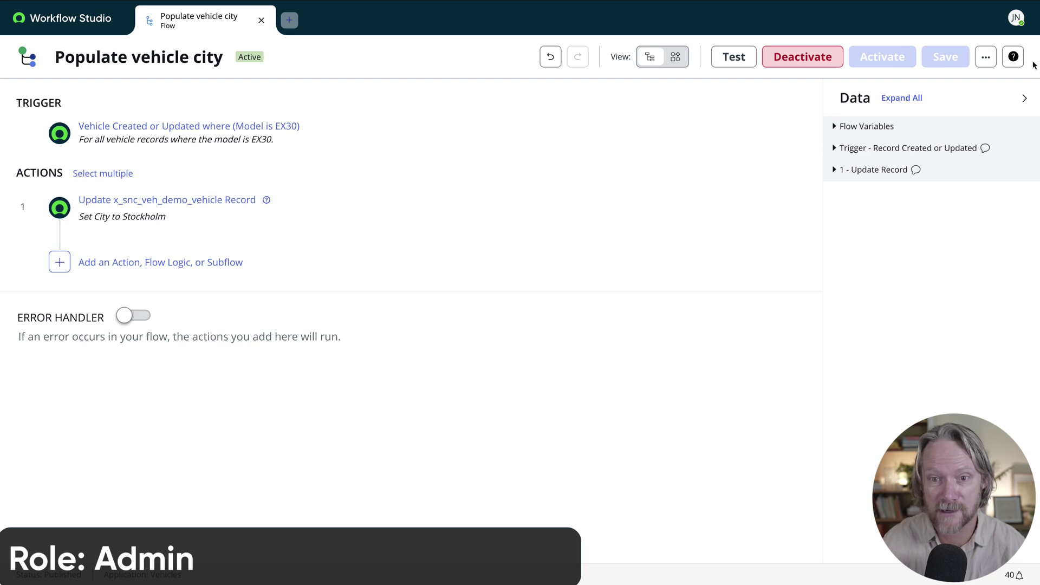
# In Workflow Studio, set the Populate vehicle city flow to run with role x_snc_veh_demo.admin, and activate it
pyautogui.click(986, 57)
pyautogui.click(894, 81)
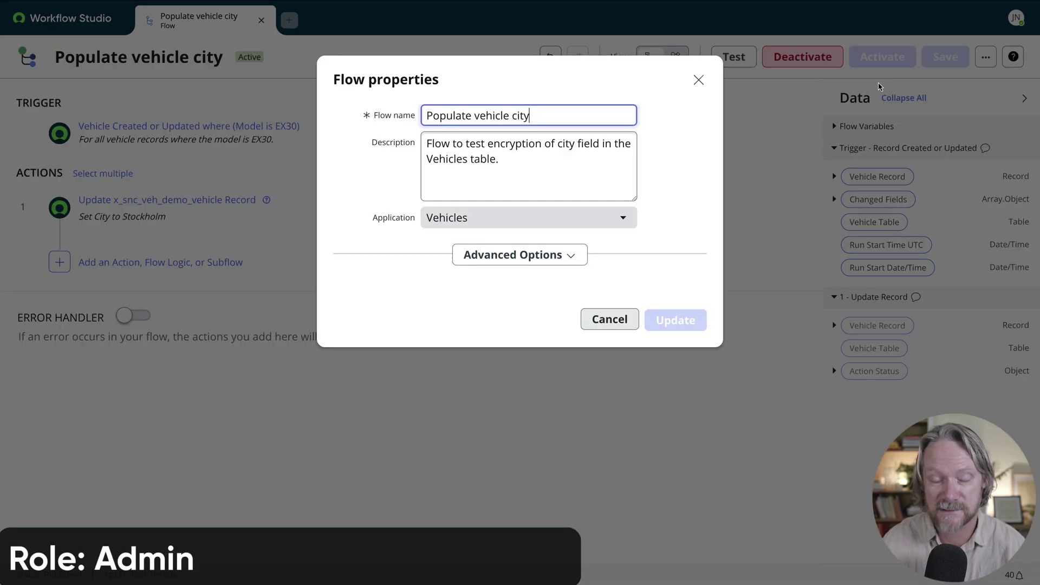
pyautogui.click(564, 256)
pyautogui.scroll(-3, 504, 230)
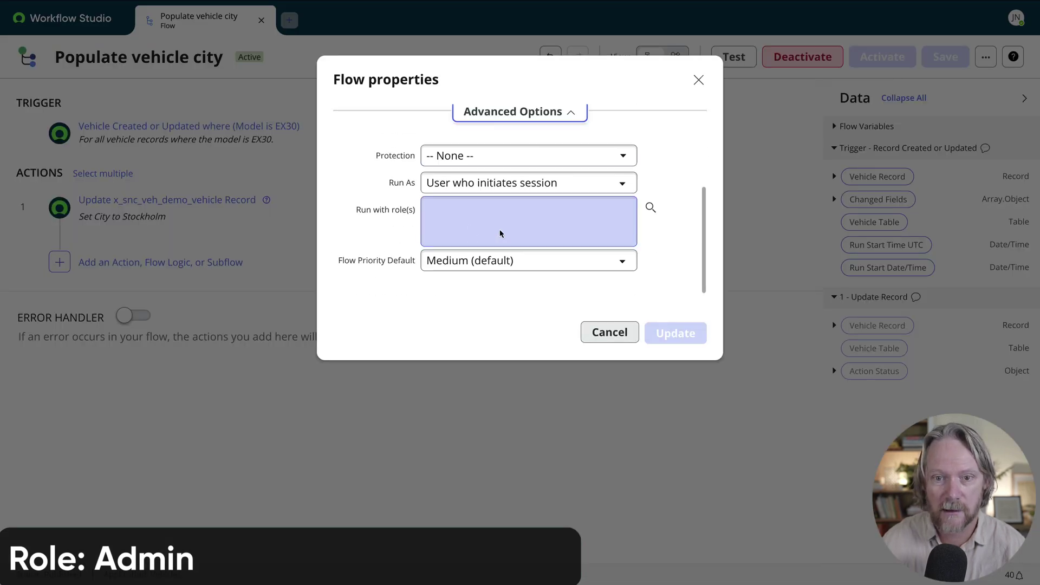
pyautogui.click(650, 208)
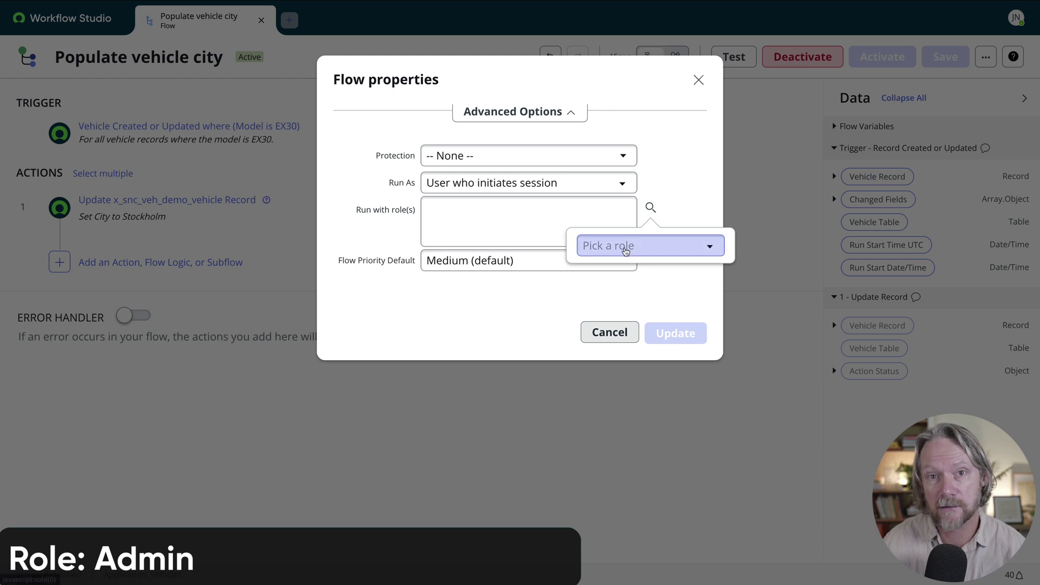
pyautogui.click(626, 249)
pyautogui.write('*veh')
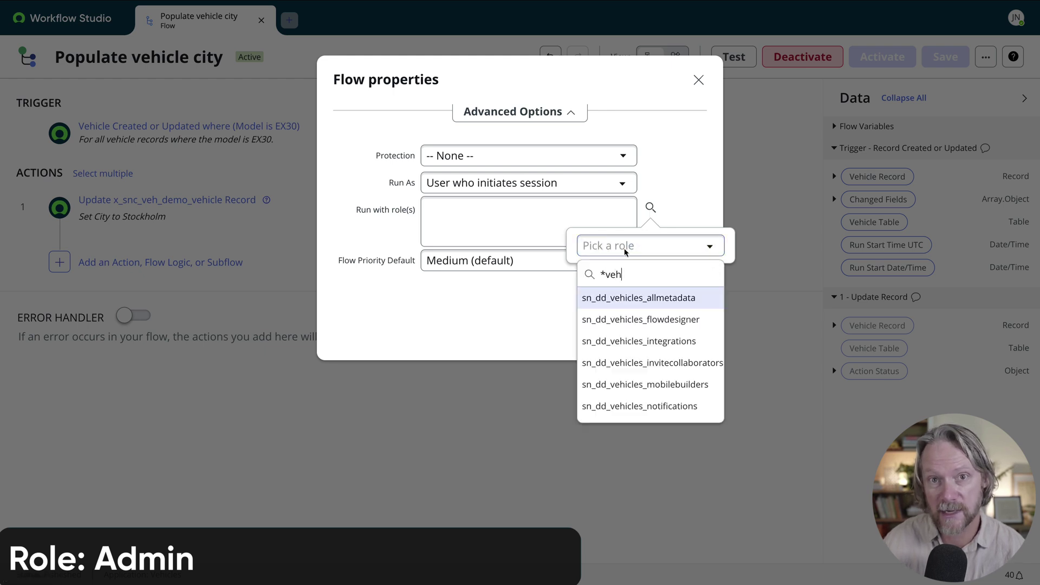
pyautogui.scroll(-5, 650, 325)
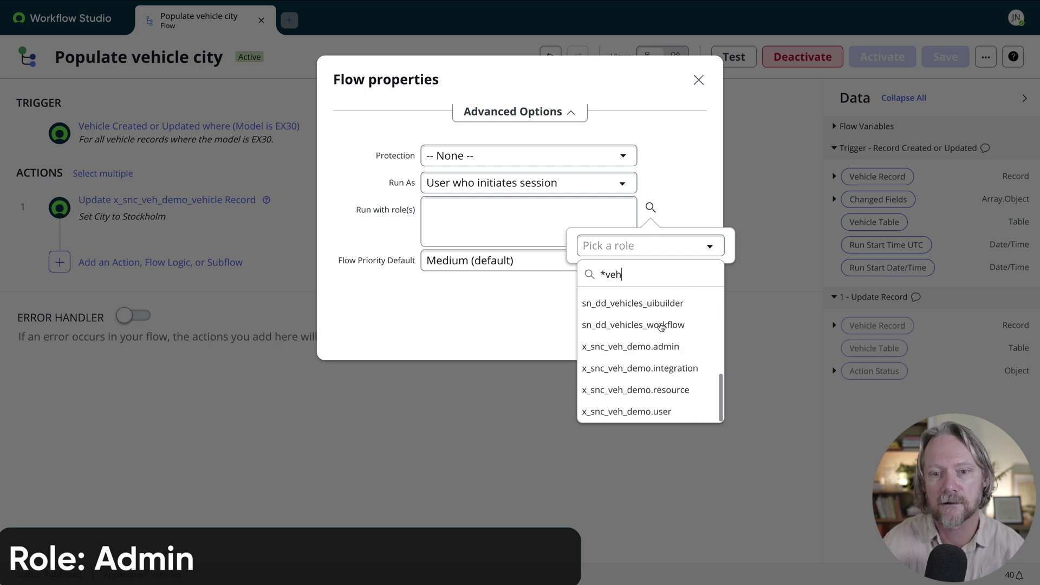
pyautogui.click(653, 347)
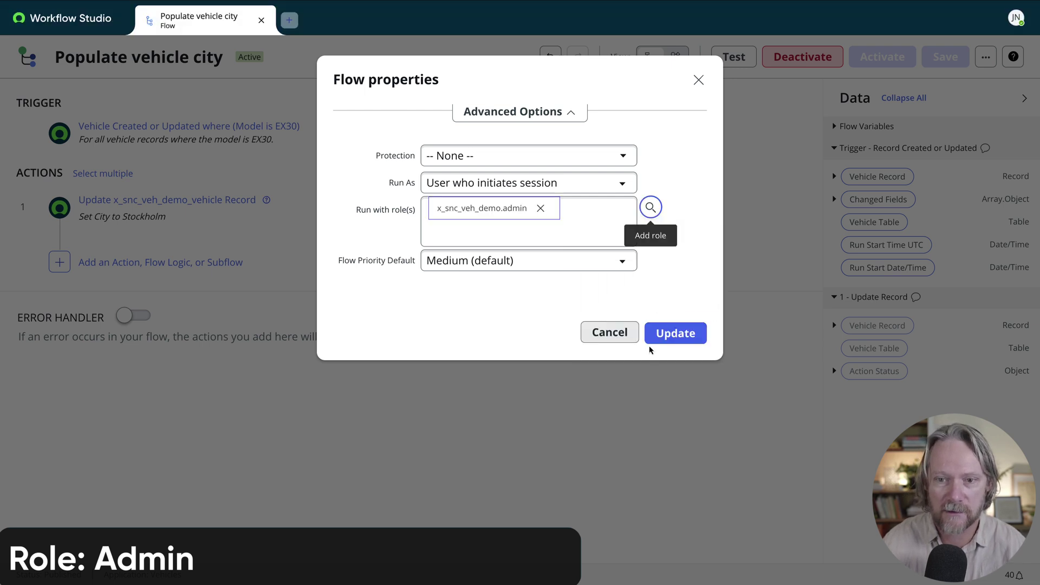
pyautogui.click(658, 340)
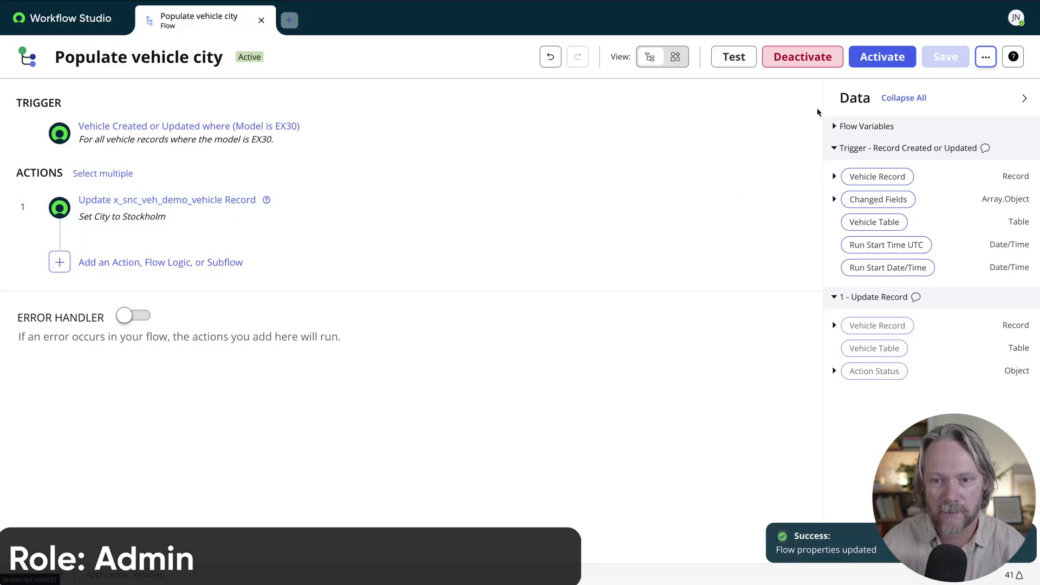
pyautogui.click(881, 58)
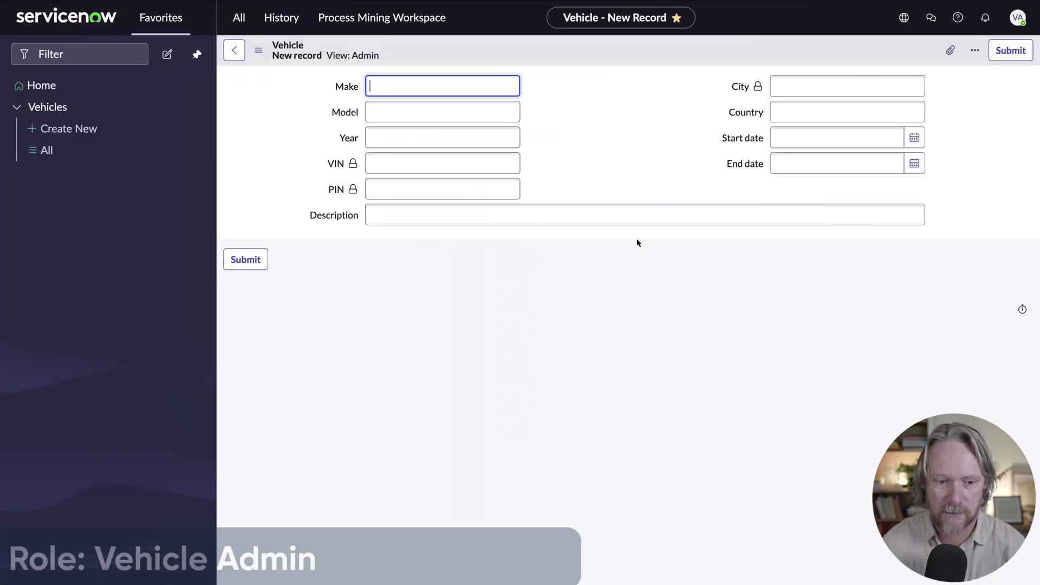
# As the vehicle admin in ServiceNow, save a new vehicle record with make Volvo, model EX30, year 2025 and description Vehicle admin
pyautogui.write('Volvo')
pyautogui.press('Tab')
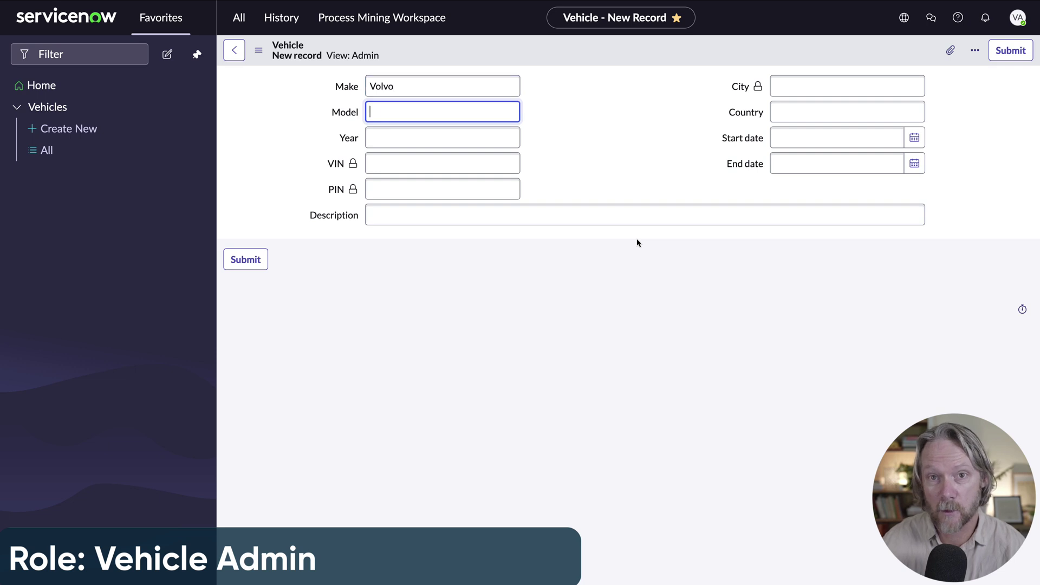
pyautogui.write('EX30')
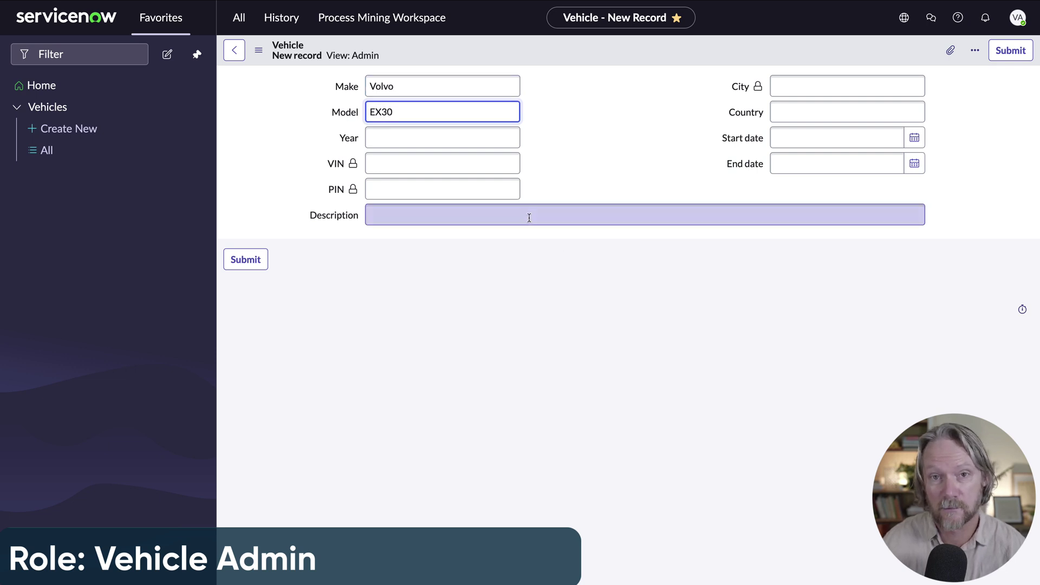
pyautogui.press('Tab')
pyautogui.write('2025')
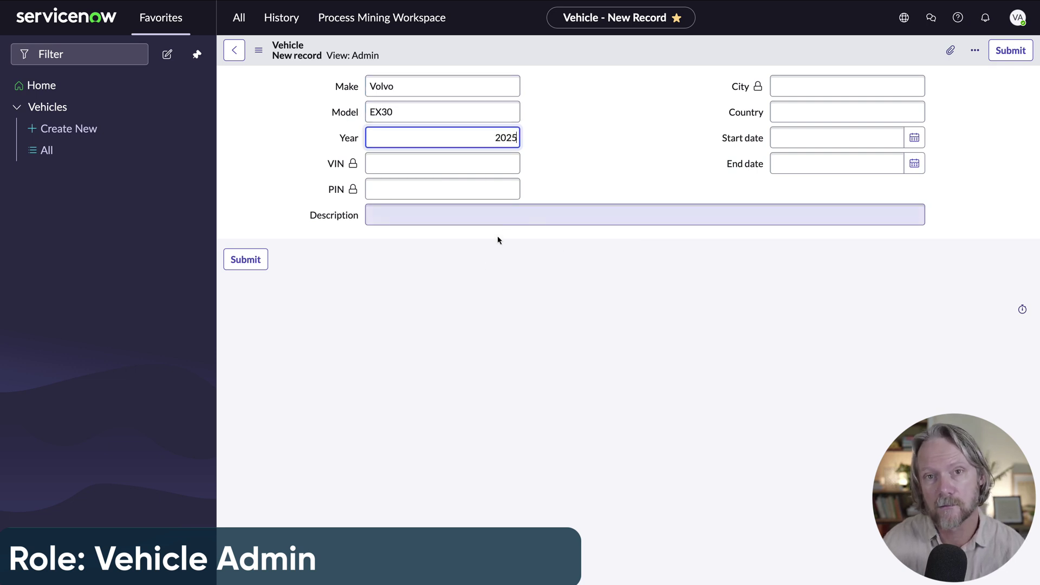
pyautogui.click(484, 215)
pyautogui.write('Vehicle admin')
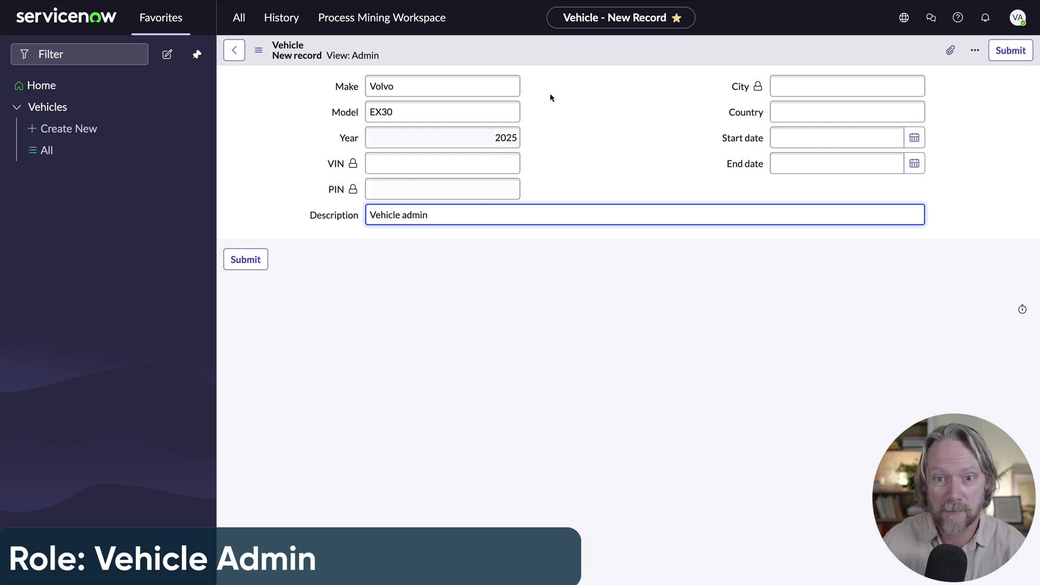
pyautogui.rightClick(590, 50)
pyautogui.click(600, 57)
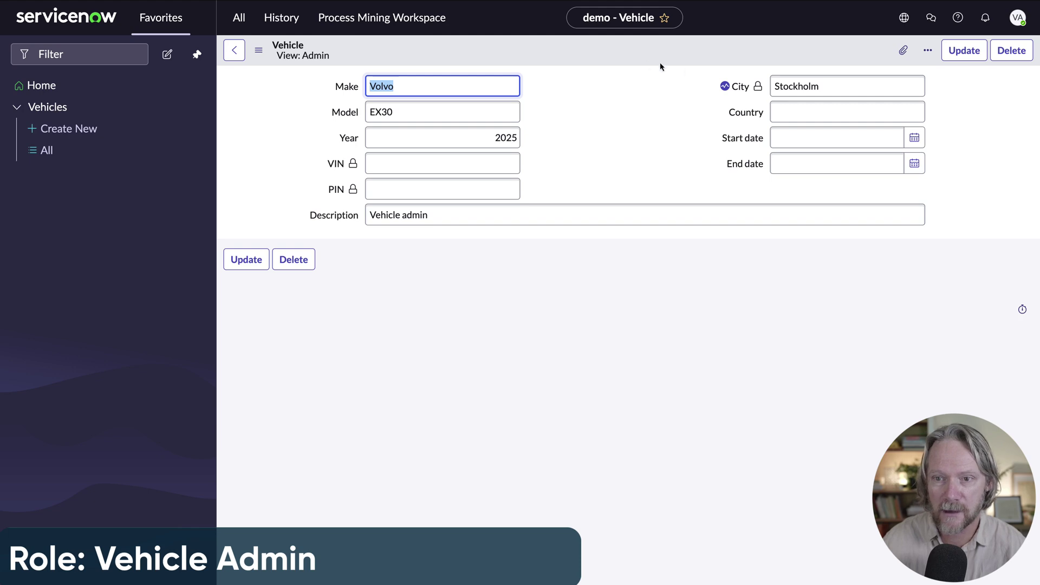
# As the vehicle user, fill in a new vehicle record with make Volvo, model EX30 and year 2025
pyautogui.moveTo(725, 88)
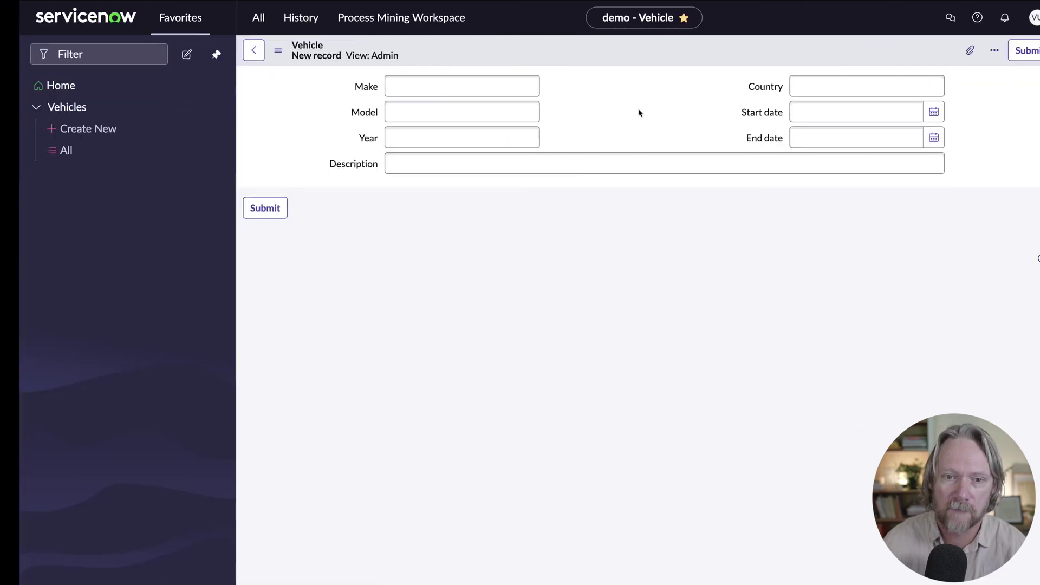
pyautogui.write('Volvo')
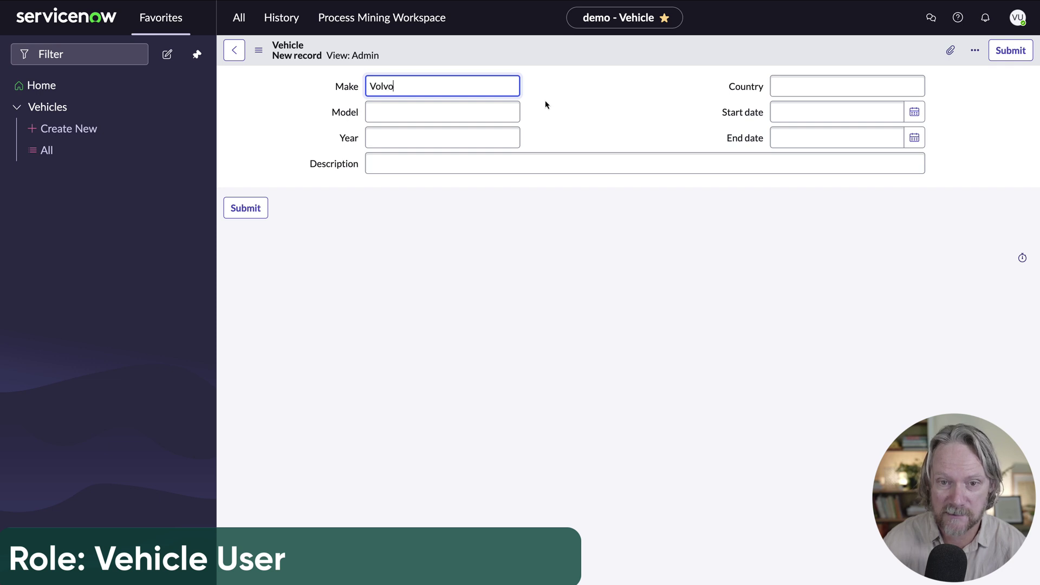
pyautogui.press('Tab')
pyautogui.write('EX30')
pyautogui.press('Tab')
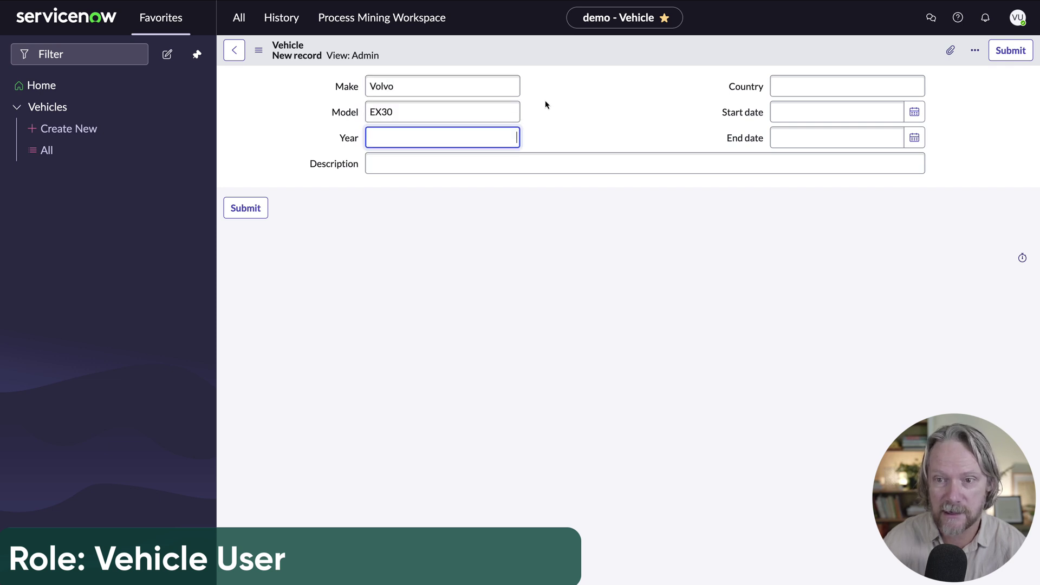
pyautogui.write('2025')
pyautogui.press('Tab')
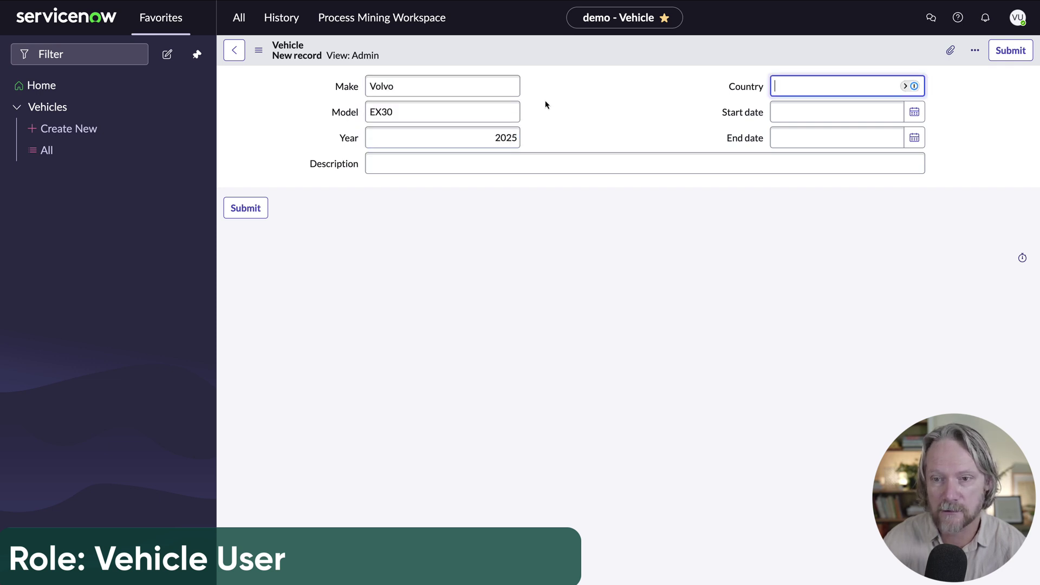
# Give the vehicle the description Vehicle user and save the record
pyautogui.press('Tab')
pyautogui.press('Tab')
pyautogui.press('Tab')
pyautogui.write('Vehicle user')
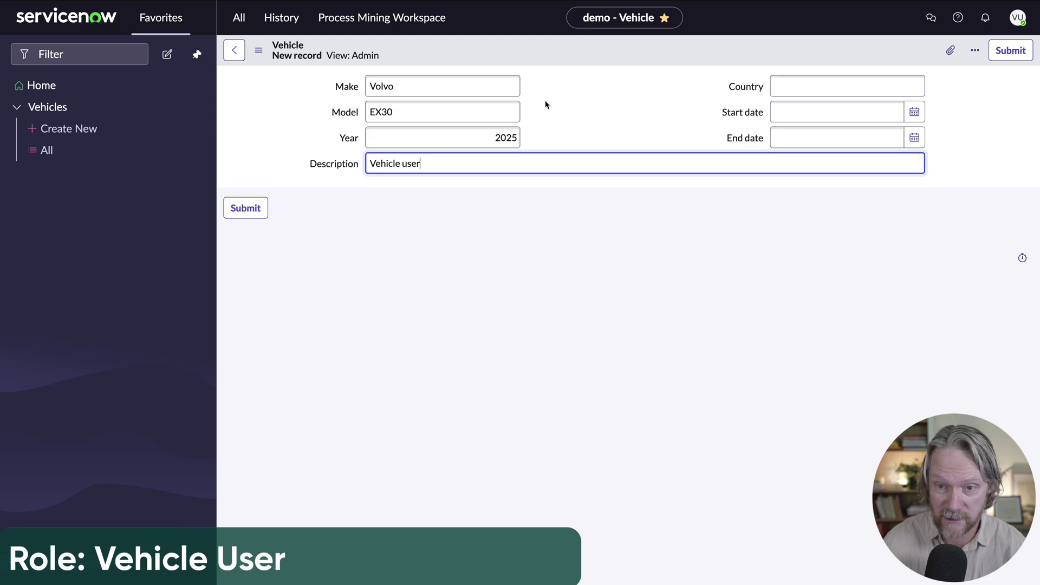
pyautogui.rightClick(699, 55)
pyautogui.click(724, 65)
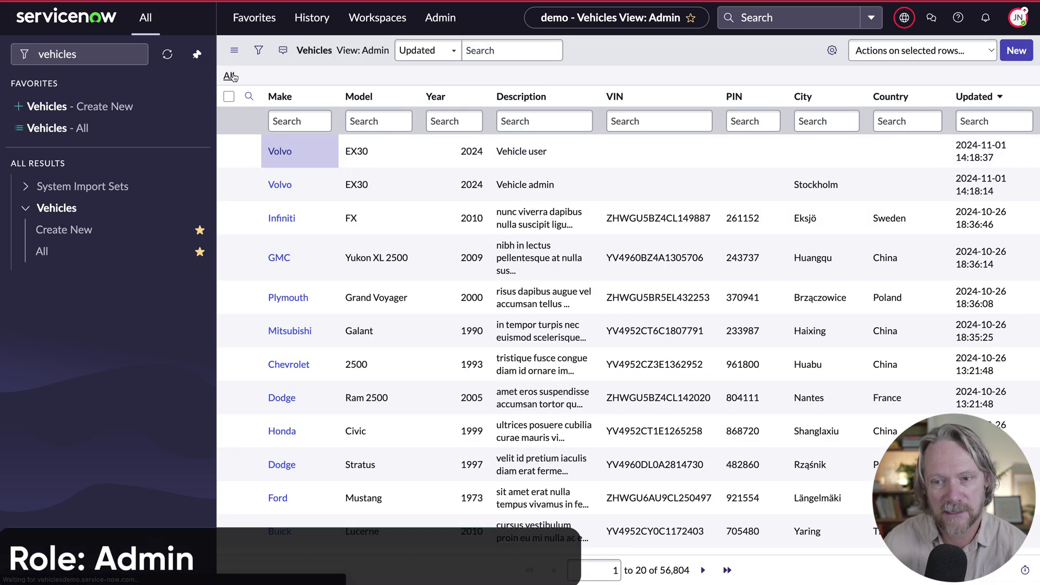
# Refresh the full vehicle list in the administrator session and select the two 2025 Volvo EX30 records to compare their cities
pyautogui.click(231, 77)
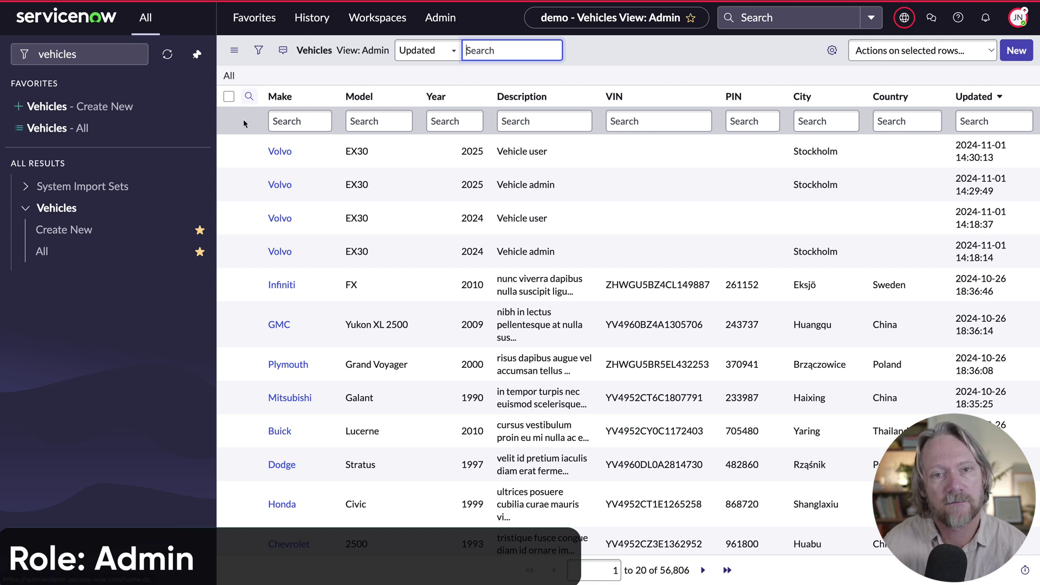
pyautogui.click(229, 151)
pyautogui.click(229, 185)
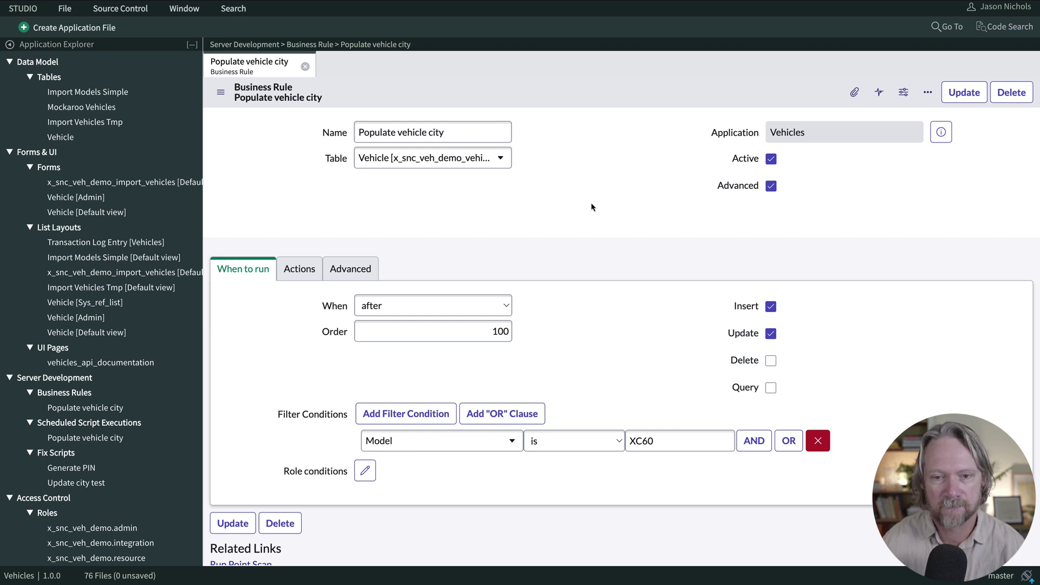
# In Studio, review the script and the field actions of the Populate vehicle city business rule
pyautogui.click(350, 269)
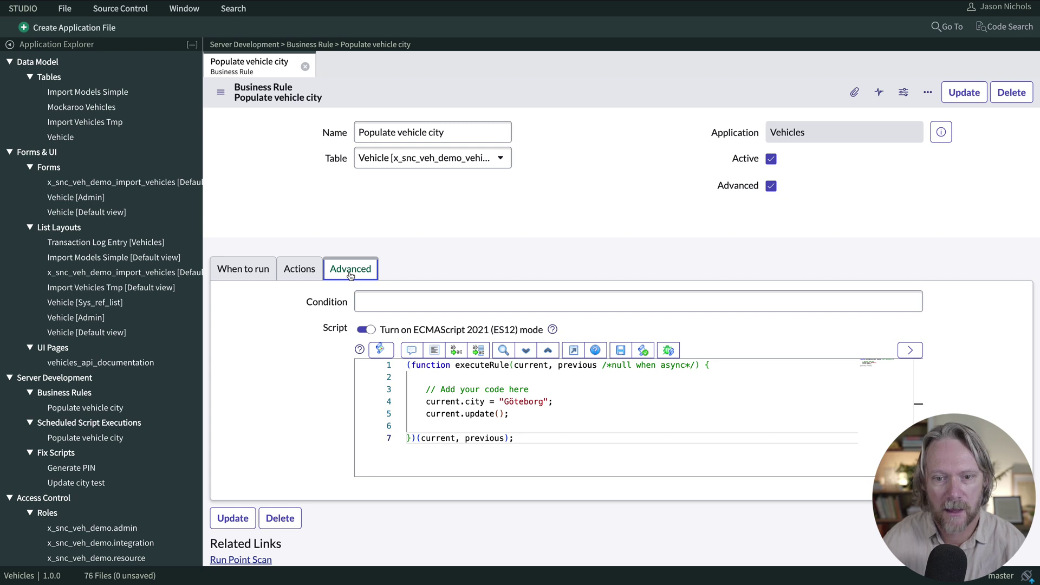
pyautogui.click(307, 274)
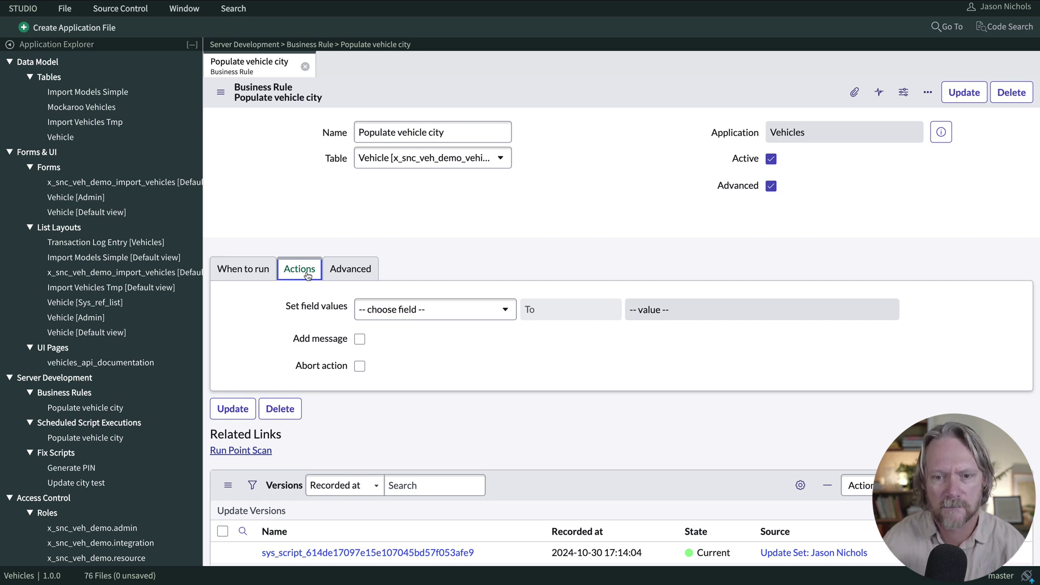
pyautogui.click(354, 272)
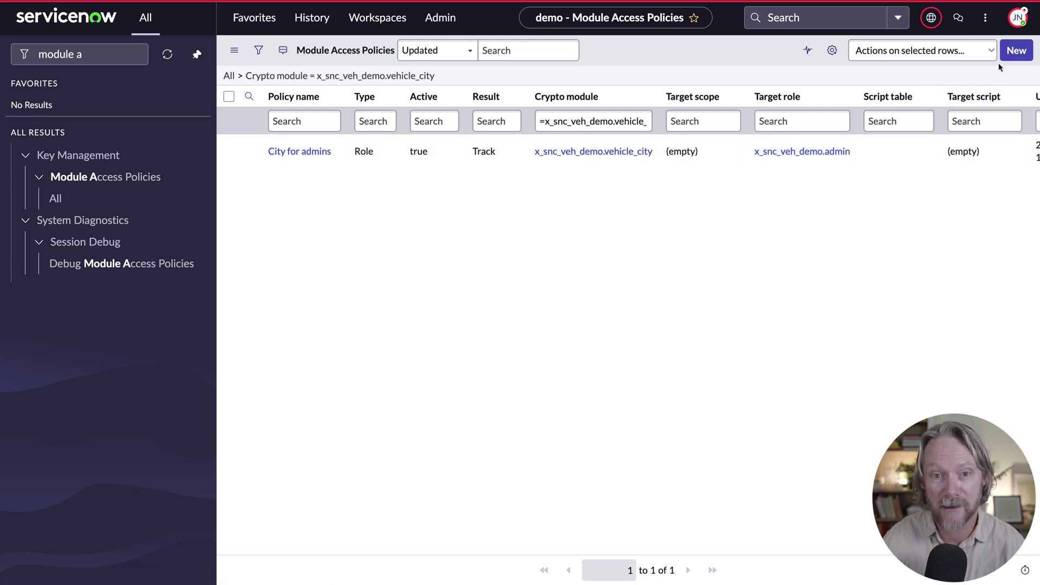
# Start a module access policy named City for business rule, with type Script and script table Business Rule [sys_script]
pyautogui.click(1015, 52)
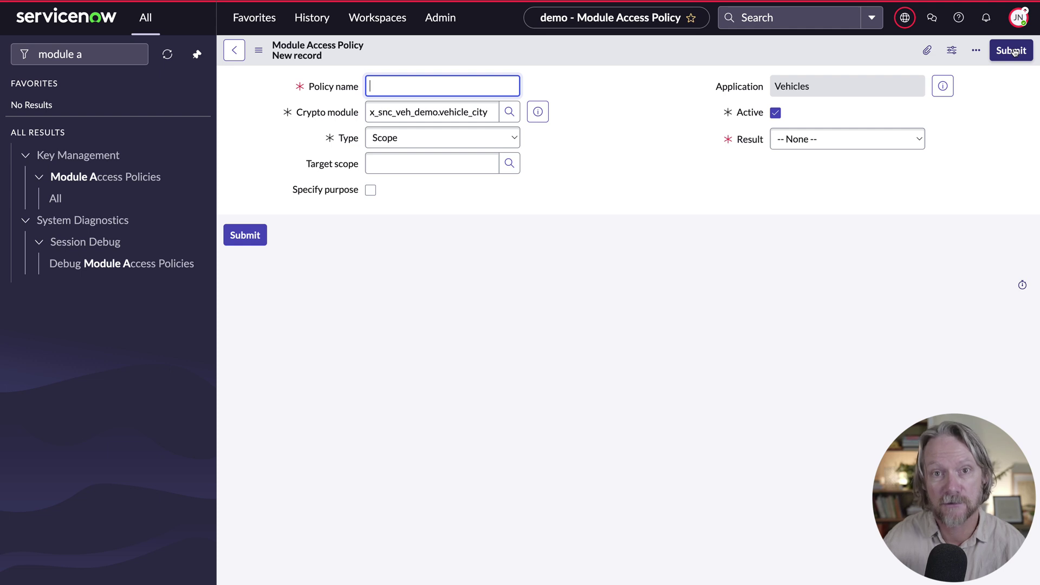
pyautogui.write('City for ')
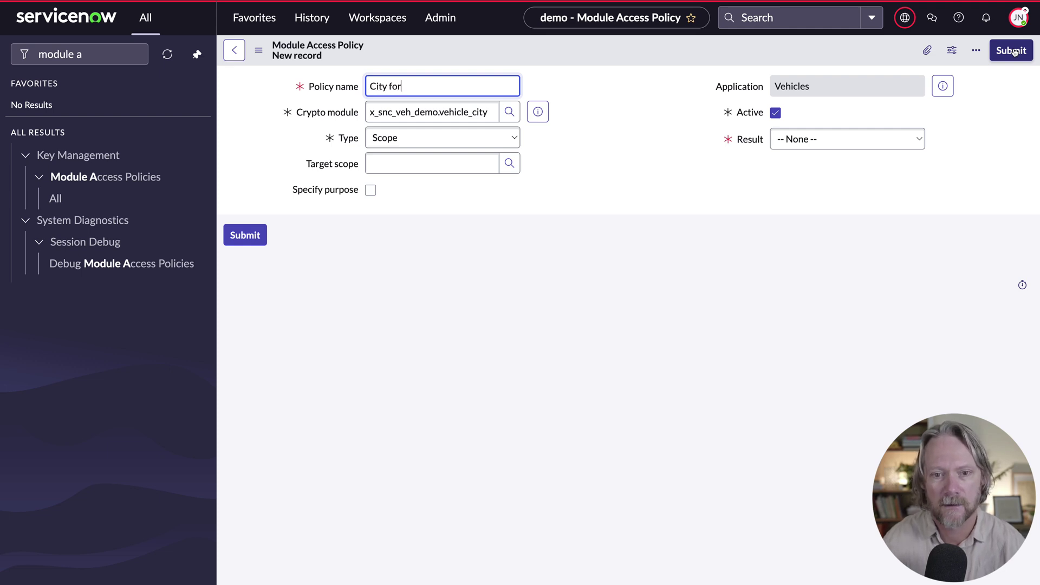
pyautogui.write('business rule')
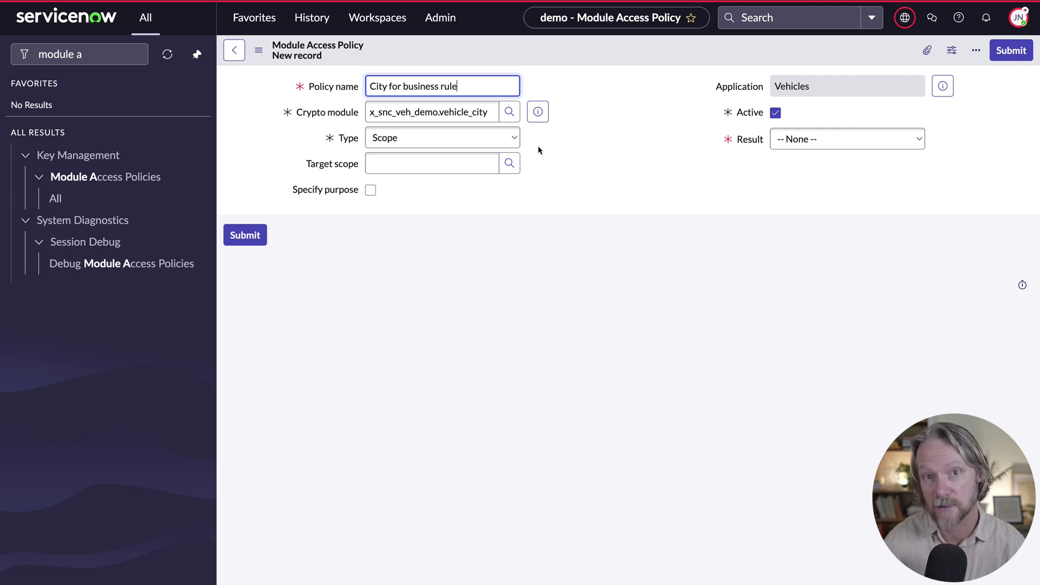
pyautogui.click(473, 140)
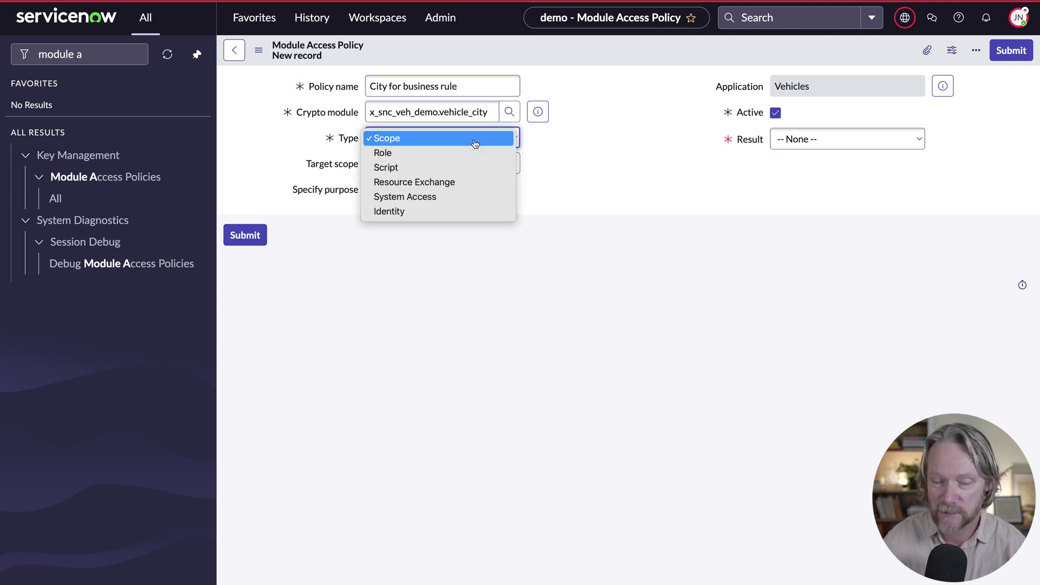
pyautogui.click(434, 168)
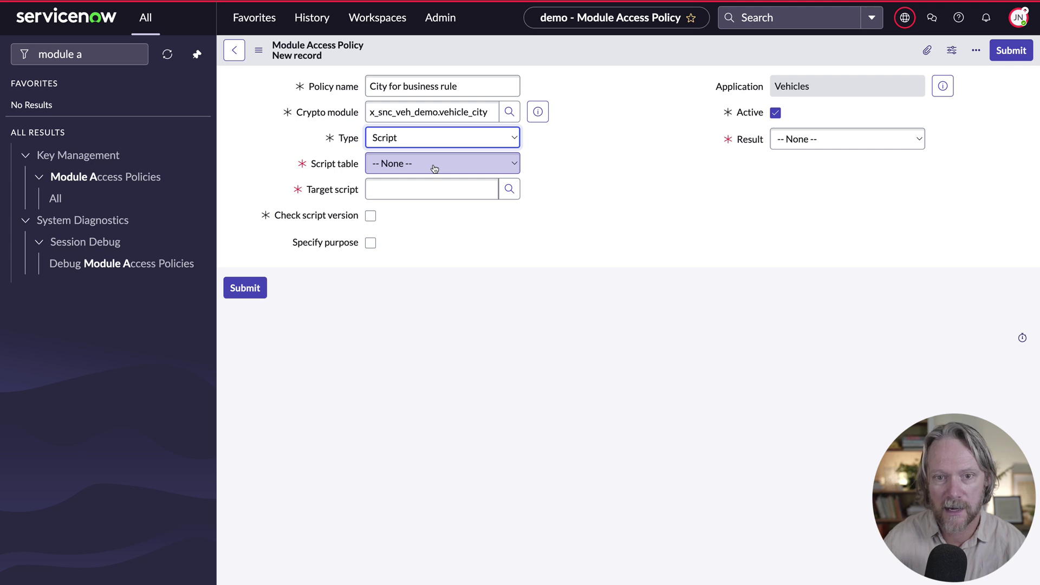
pyautogui.click(435, 169)
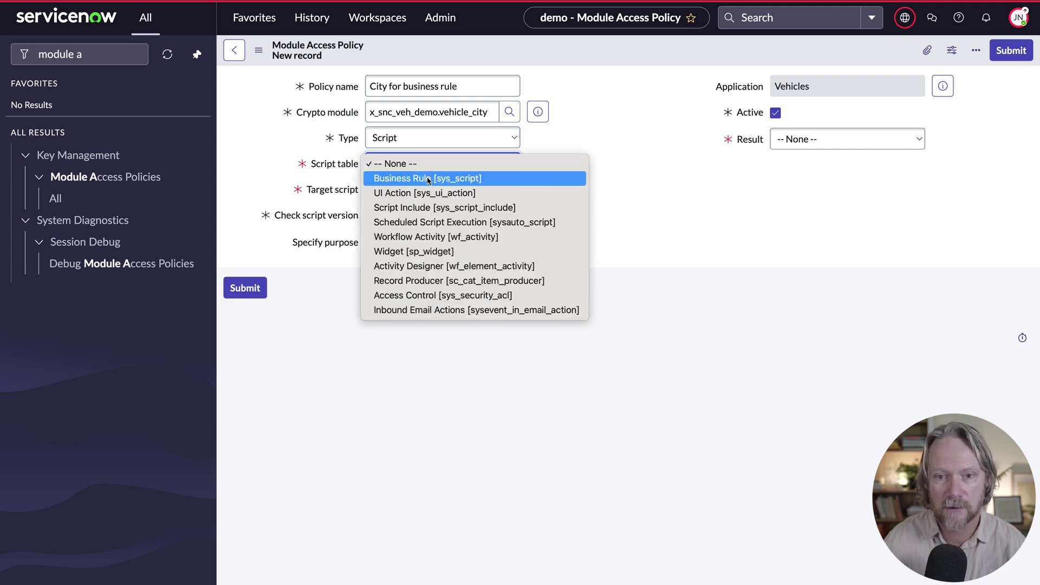
pyautogui.click(440, 178)
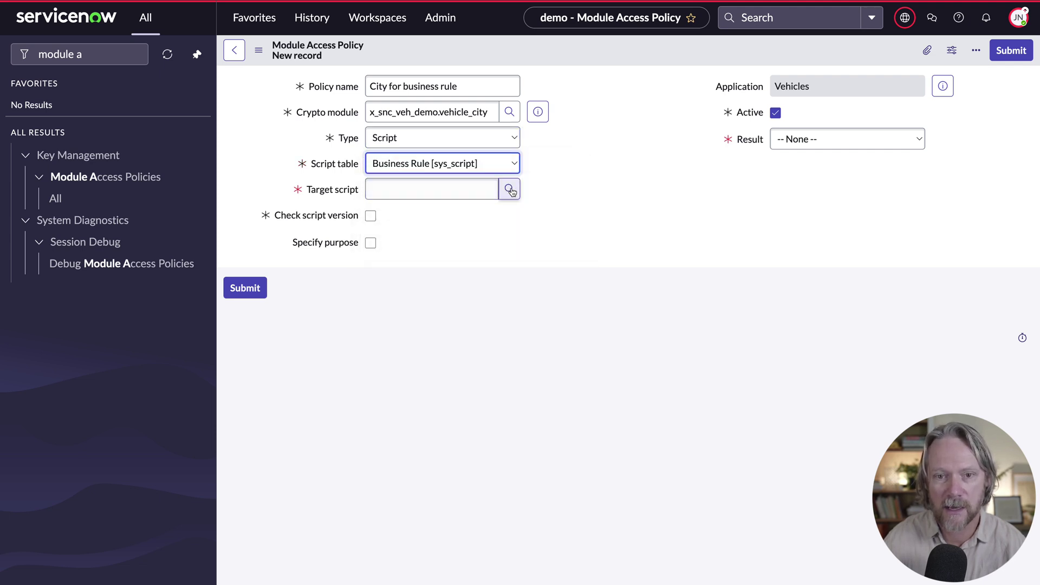
# Set the policy's target script to the Populate vehicle city business rule
pyautogui.click(509, 189)
pyautogui.click(429, 160)
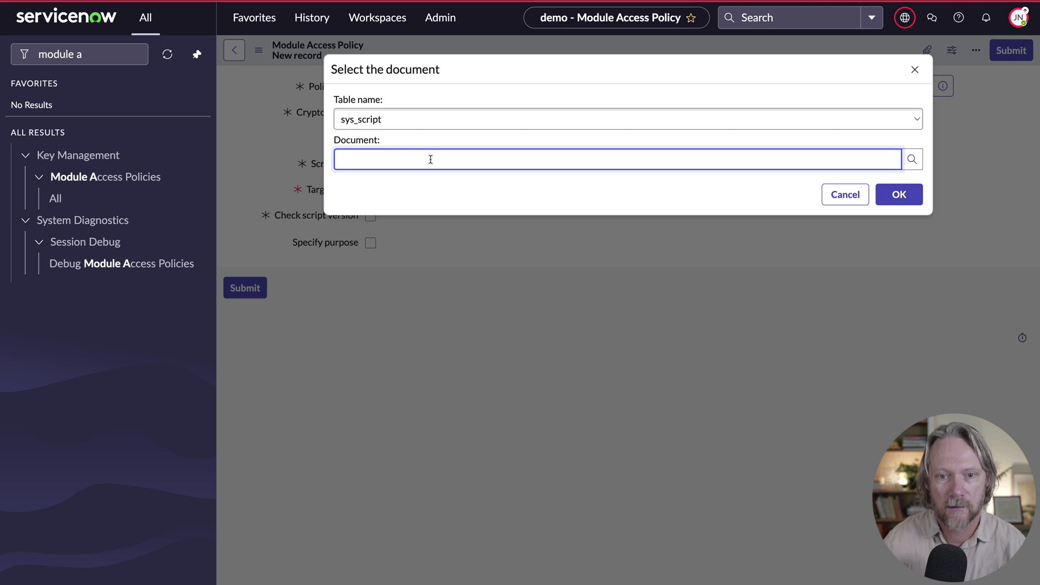
pyautogui.write('populate ve')
pyautogui.click(424, 180)
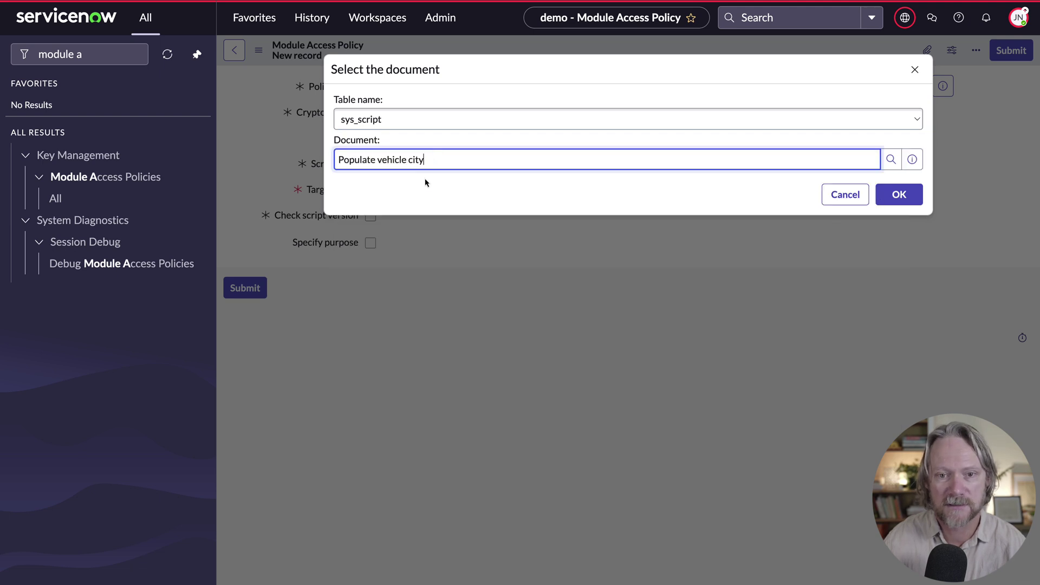
pyautogui.click(899, 194)
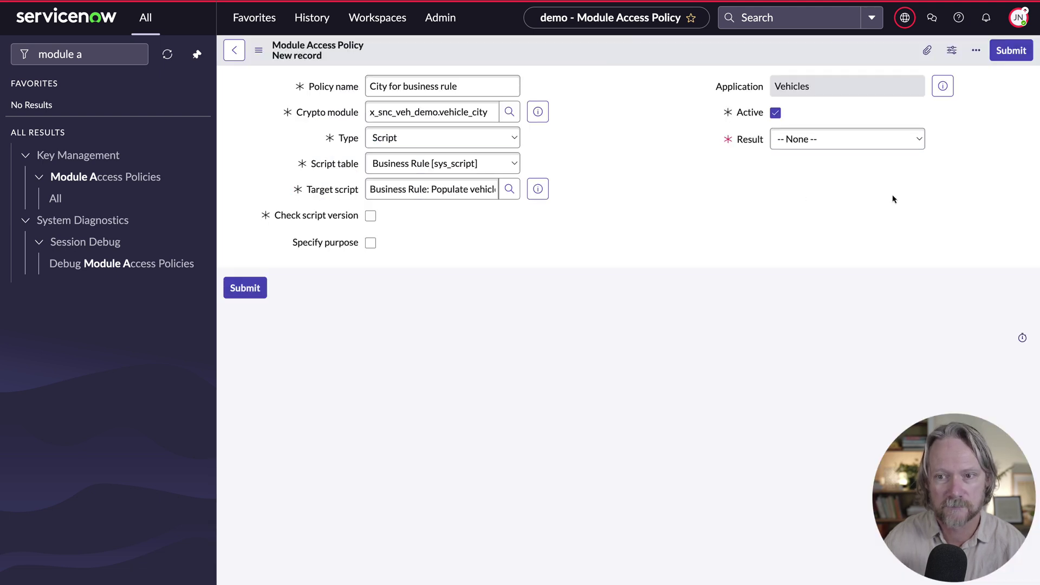
# Set the policy's result to Track and save the policy
pyautogui.click(816, 140)
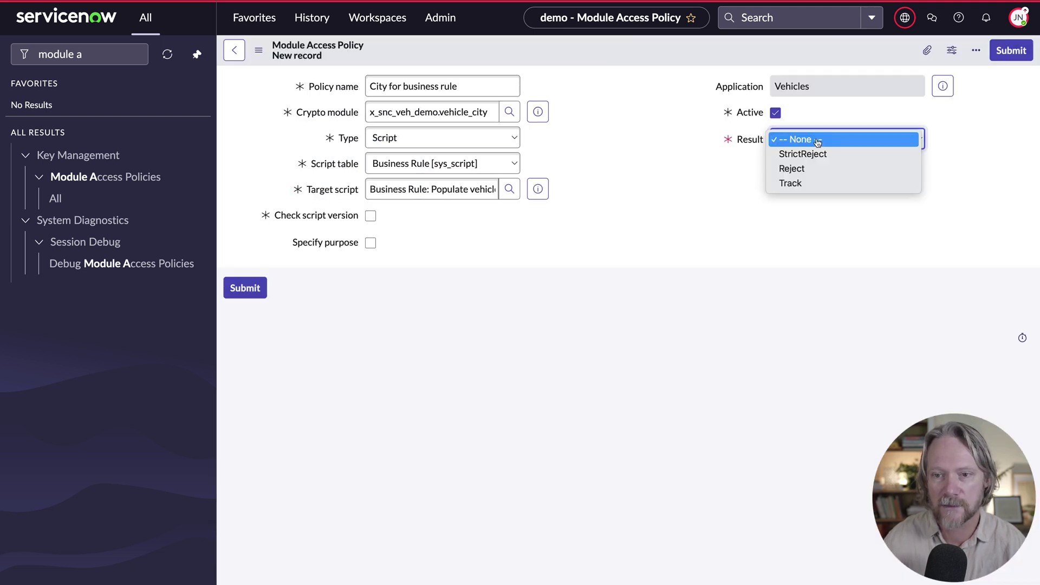
pyautogui.click(801, 183)
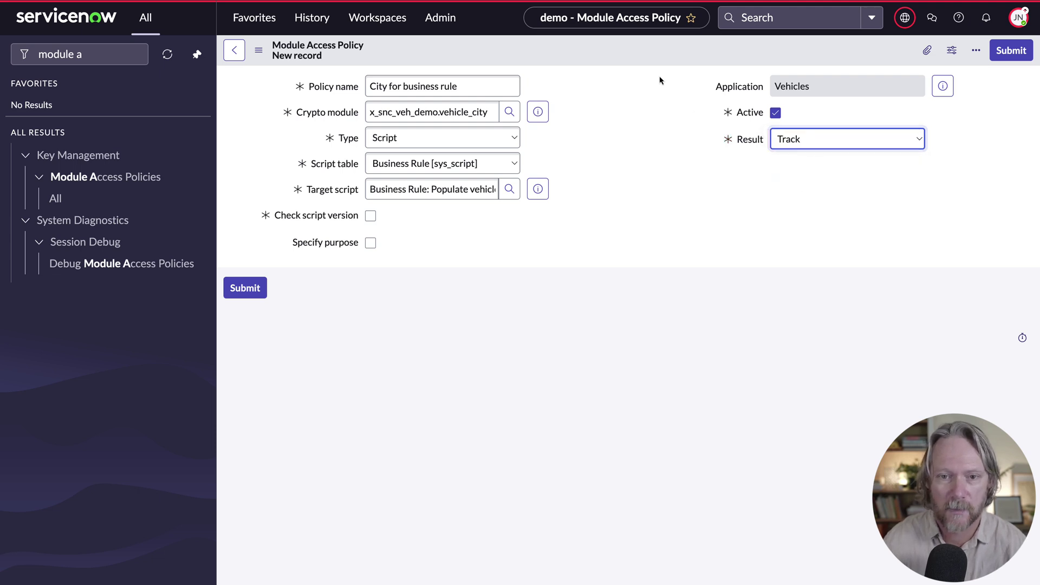
pyautogui.rightClick(641, 50)
pyautogui.click(654, 59)
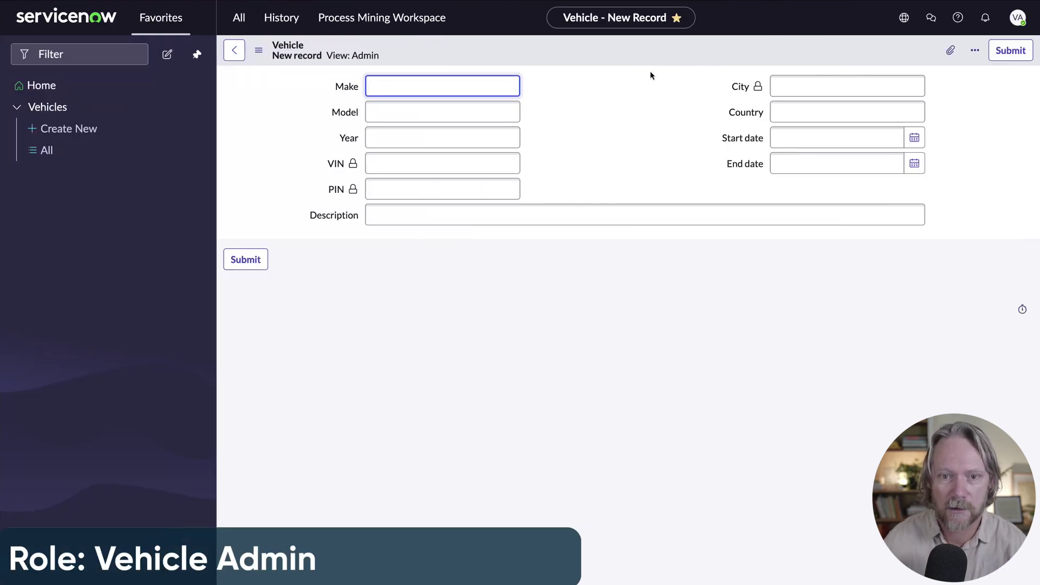
# As the vehicle admin, save a new vehicle record with make Volvo, model XC60 and description BR admin
pyautogui.write('Volvo')
pyautogui.press('Tab')
pyautogui.write('XC60')
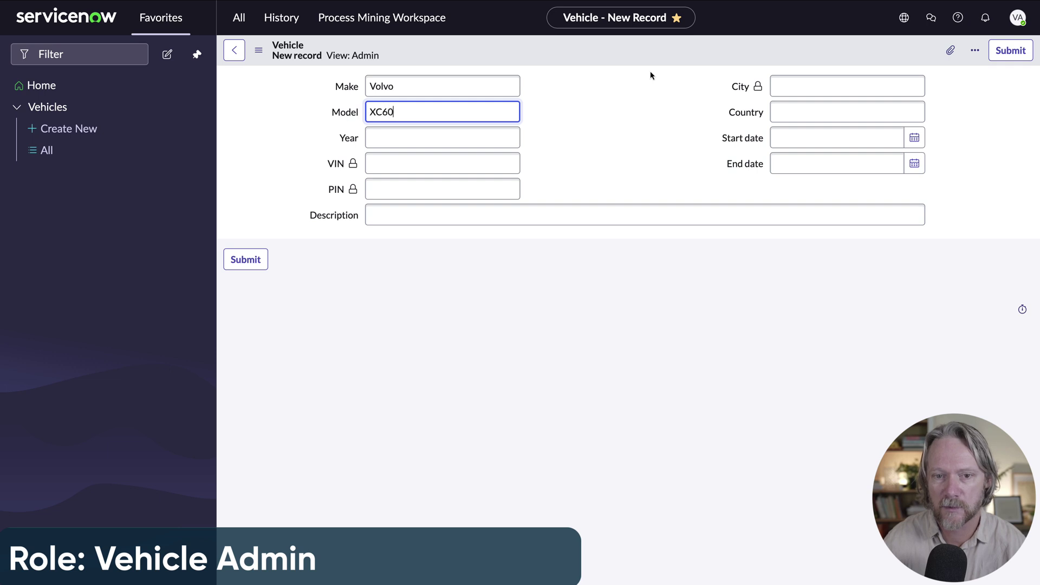
pyautogui.click(535, 212)
pyautogui.write('BR admin')
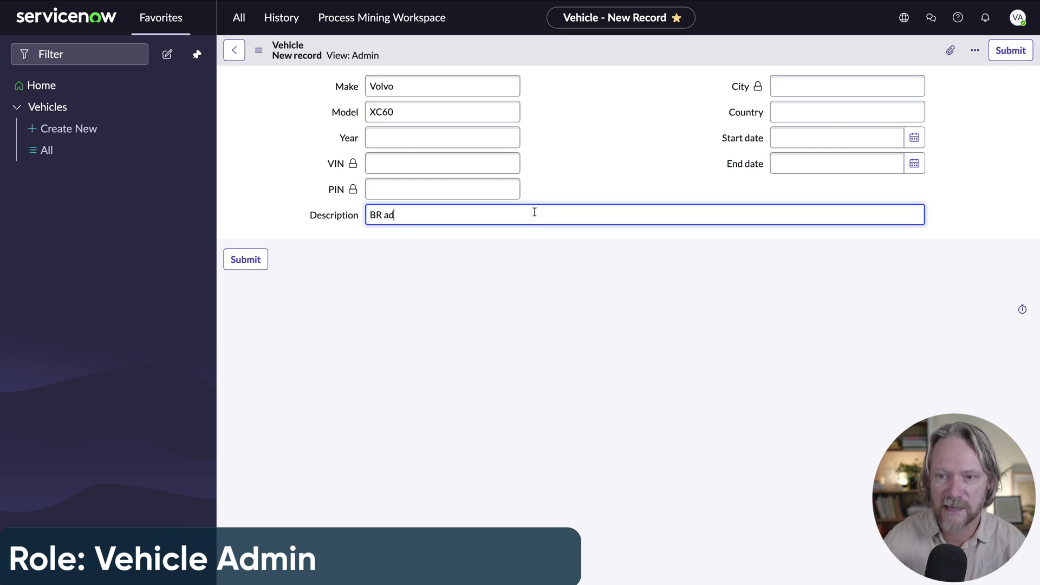
pyautogui.rightClick(617, 49)
pyautogui.click(630, 58)
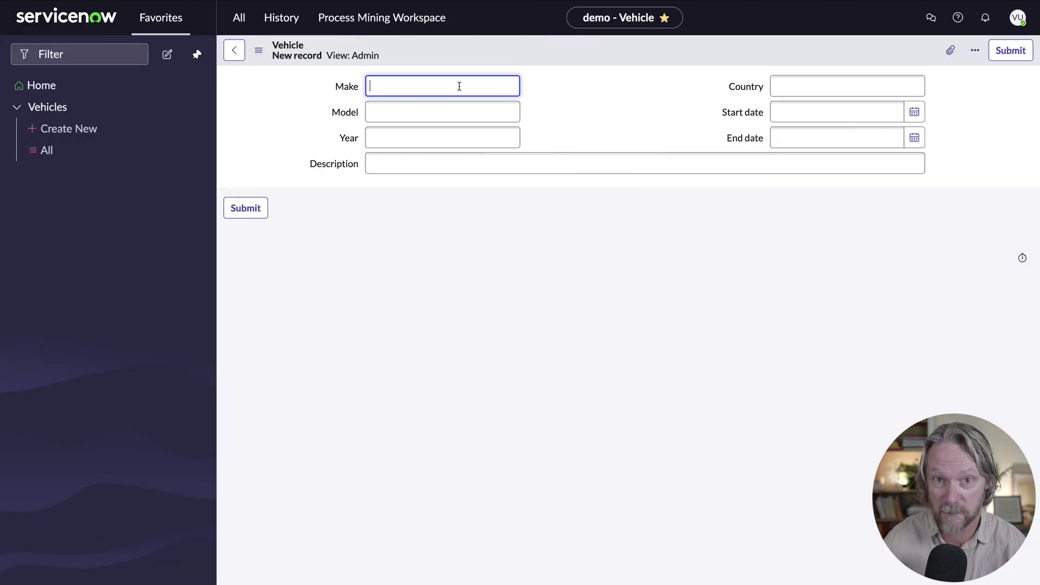
# As the vehicle user, save a new vehicle record with make Volvo, model XC60 and description BR user
pyautogui.write('Volvo')
pyautogui.press('Tab')
pyautogui.write('XC60')
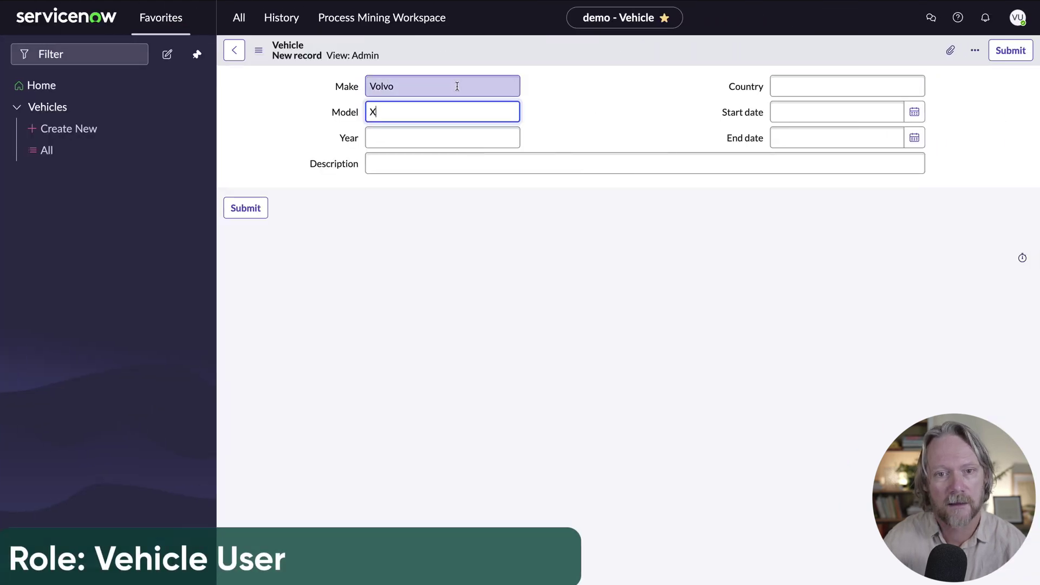
pyautogui.click(423, 164)
pyautogui.write('BR user')
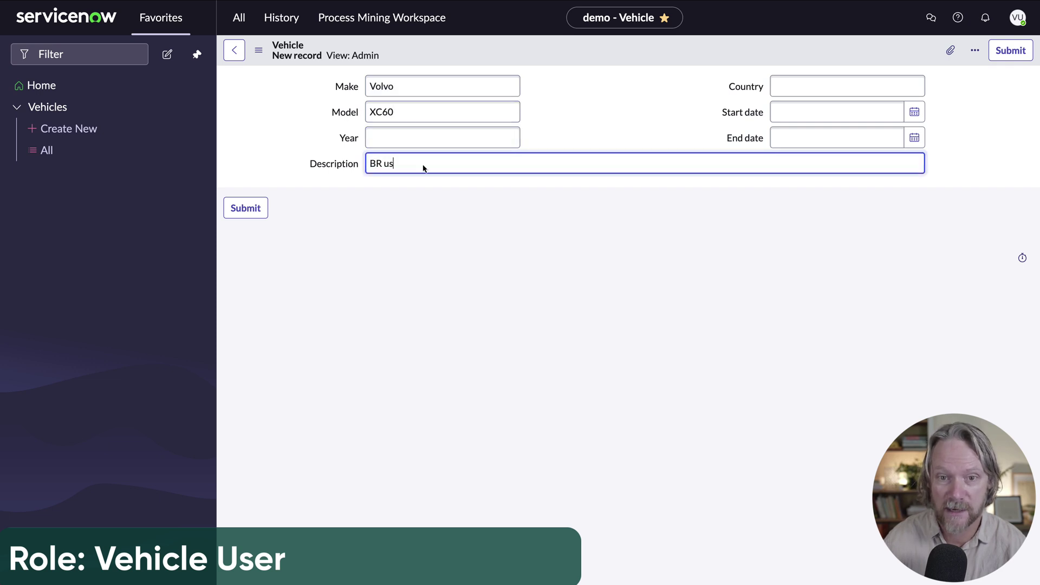
pyautogui.rightClick(560, 52)
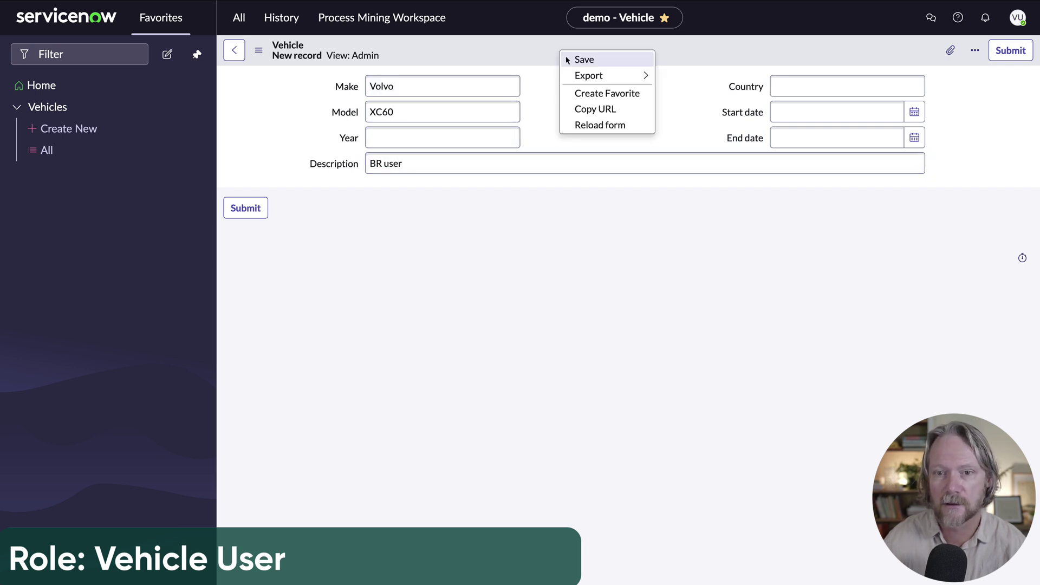
pyautogui.click(566, 58)
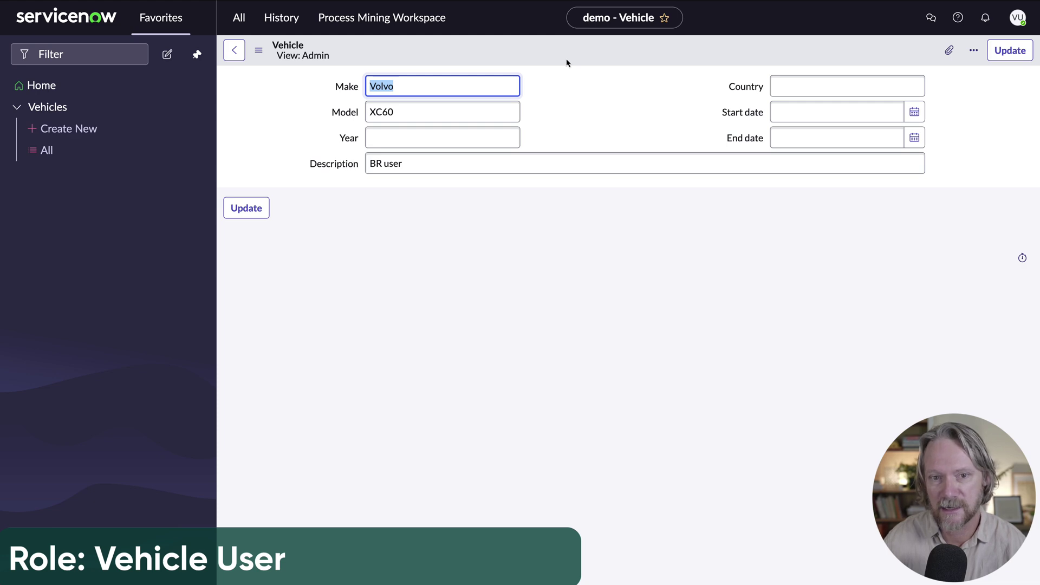
# Refresh the full vehicle list in the administrator session and select the BR admin record to check the XC60 cities
pyautogui.hotkey('ctrl', 'Left')
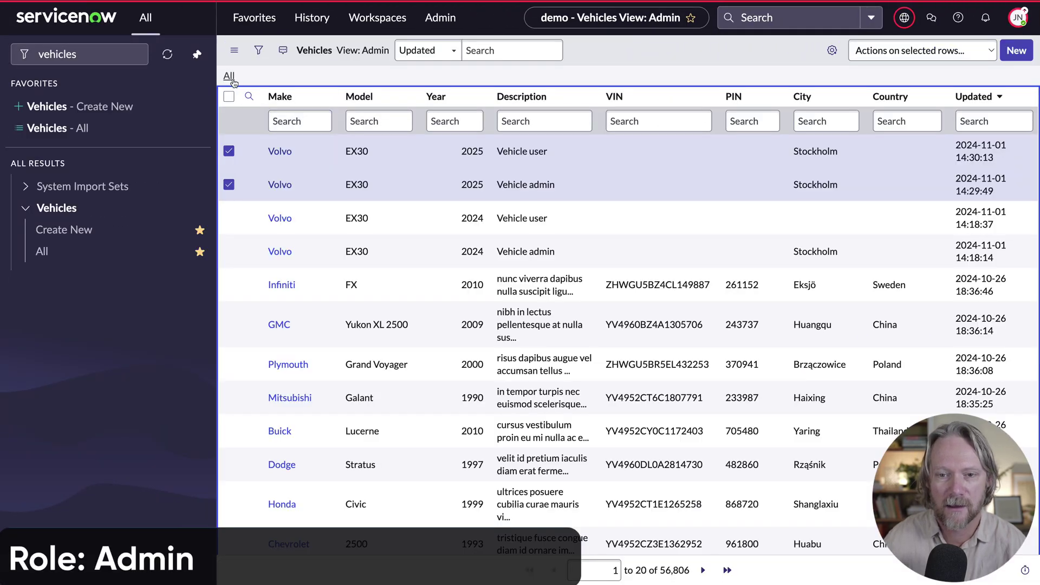
pyautogui.click(230, 77)
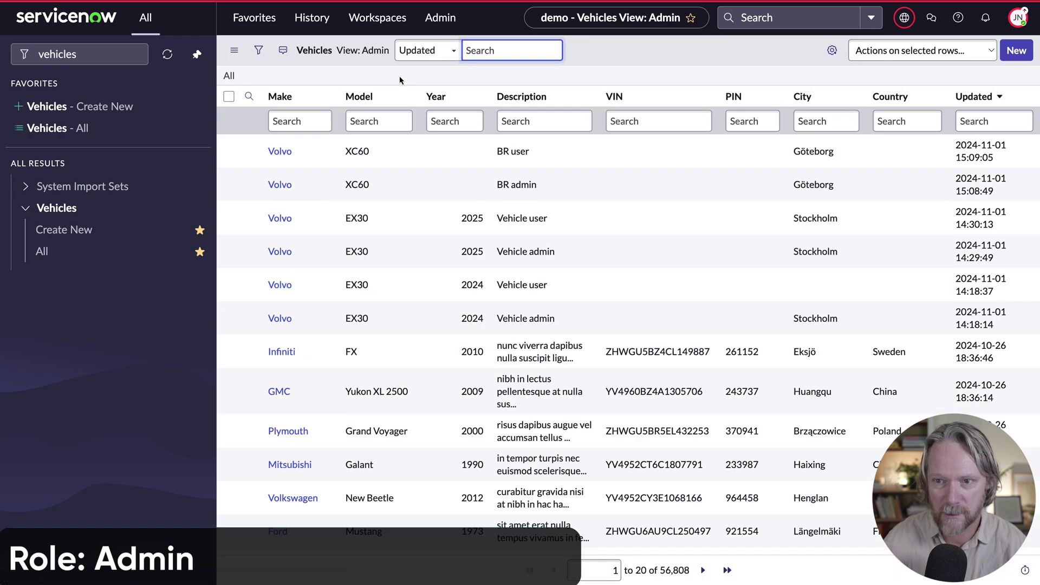
pyautogui.click(229, 184)
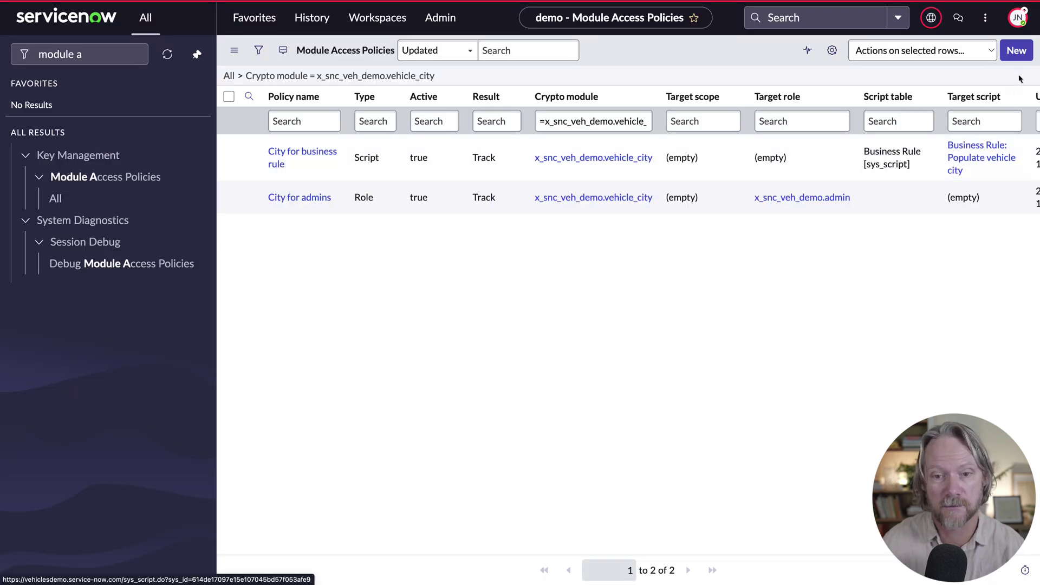
# Start a new module access policy named City for scheduled job, with type Script and script table Scheduled Script Execution
pyautogui.click(1016, 52)
pyautogui.write('Cit')
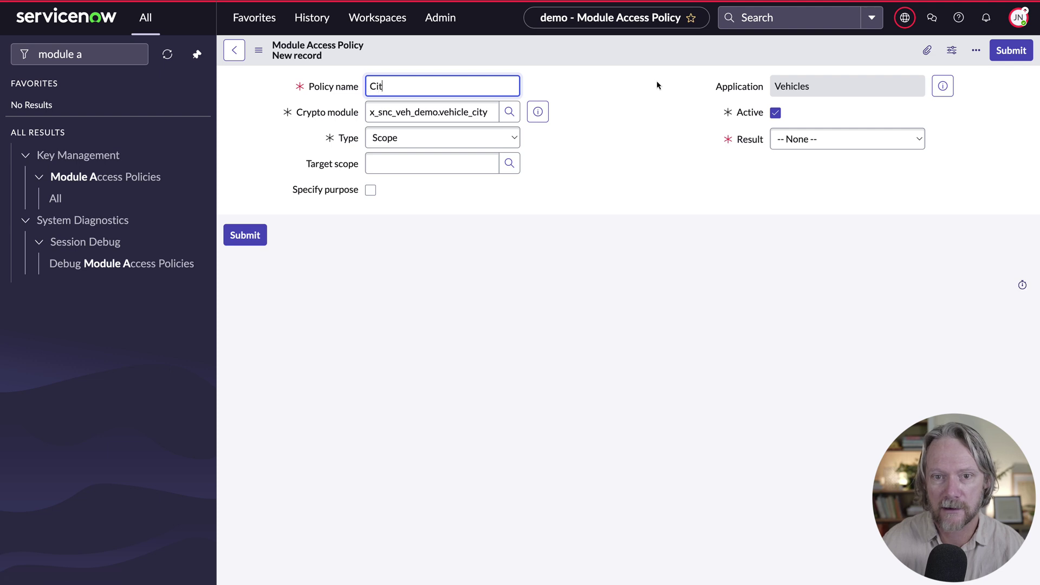
pyautogui.write('y for scheduled job')
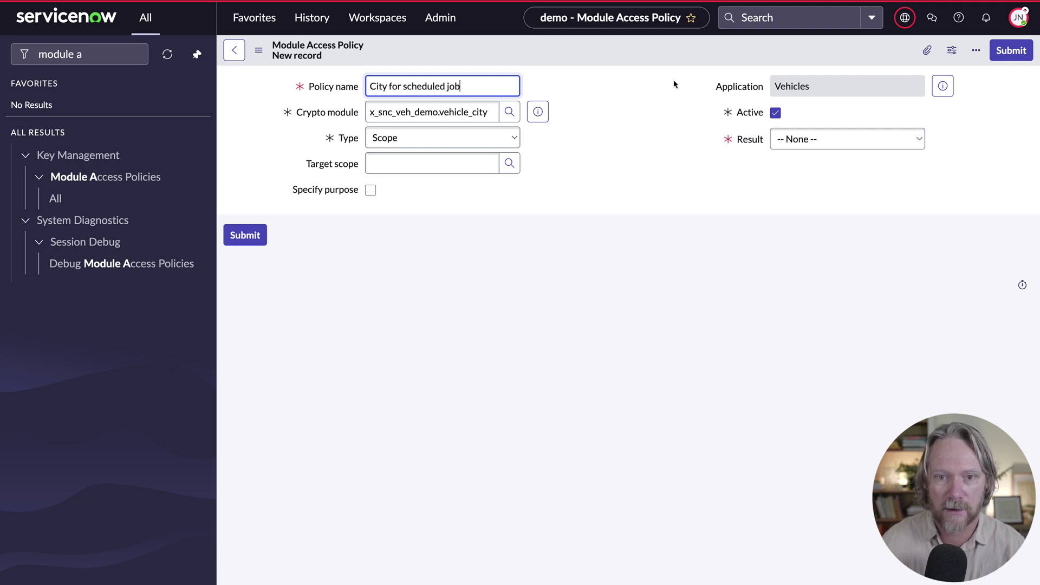
pyautogui.click(505, 140)
pyautogui.click(428, 168)
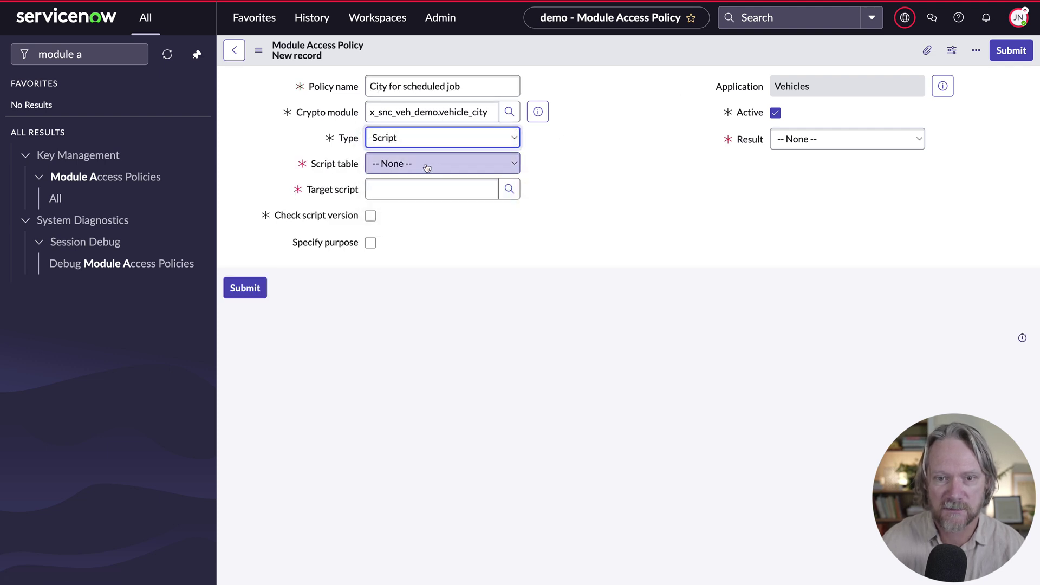
pyautogui.click(428, 167)
pyautogui.click(433, 222)
# Set the policy's target script to the Populate vehicle city scheduled script execution
pyautogui.click(411, 189)
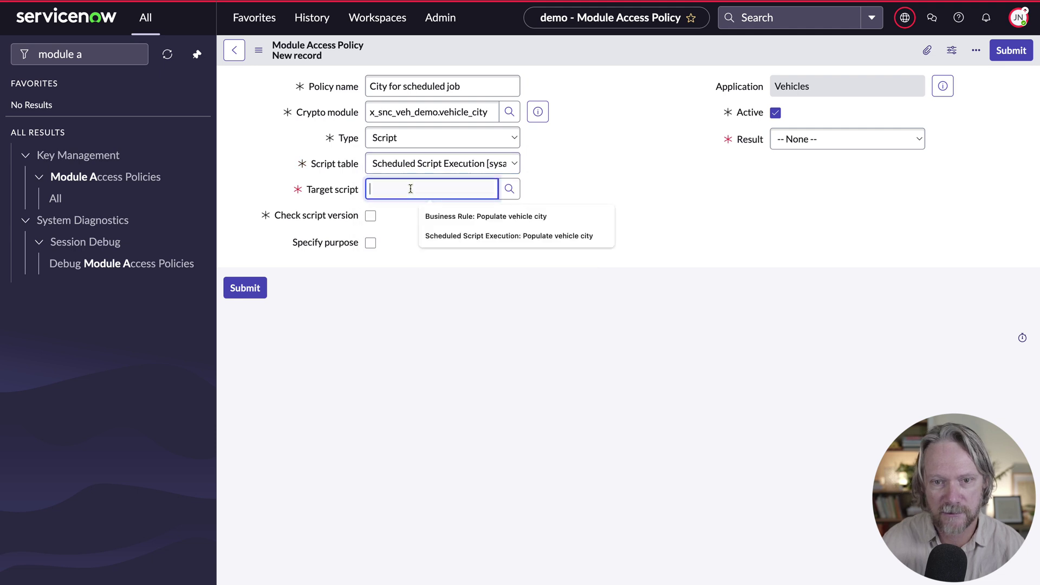
pyautogui.click(510, 188)
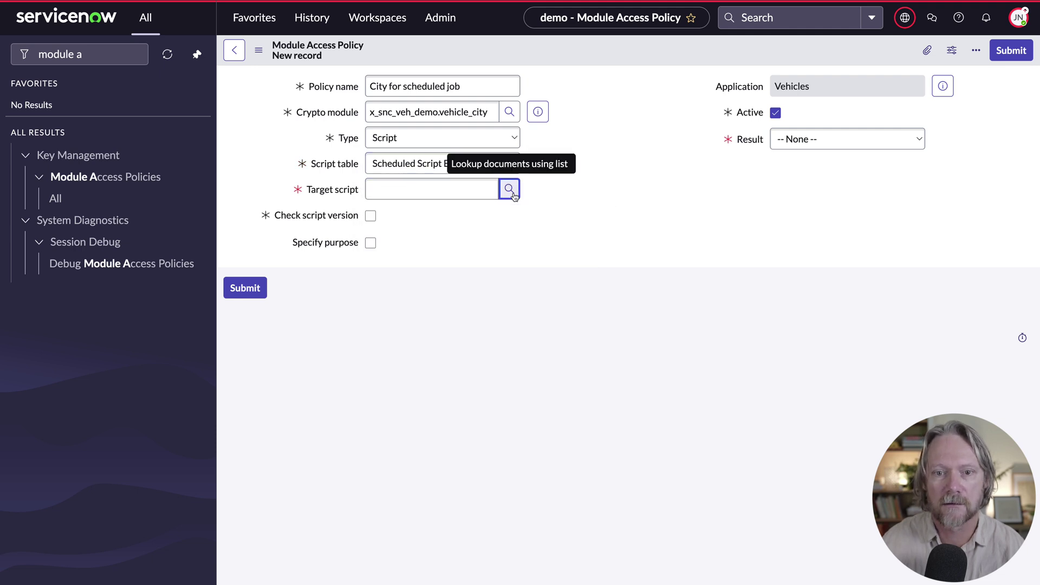
pyautogui.click(391, 157)
pyautogui.write('populate ve')
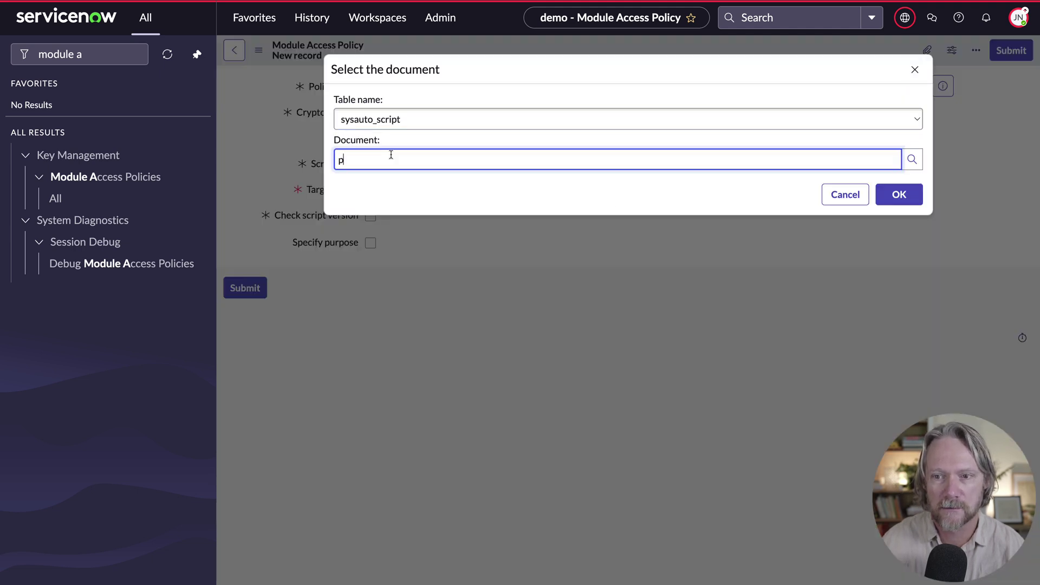
pyautogui.click(382, 175)
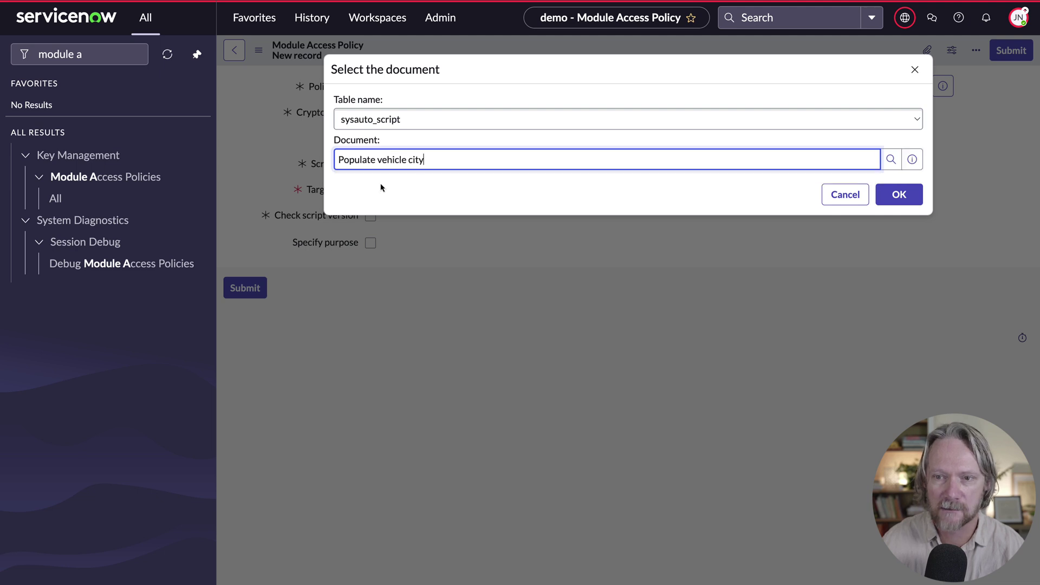
pyautogui.click(895, 193)
# Set the scheduled job policy's result to Track and save the policy
pyautogui.click(805, 146)
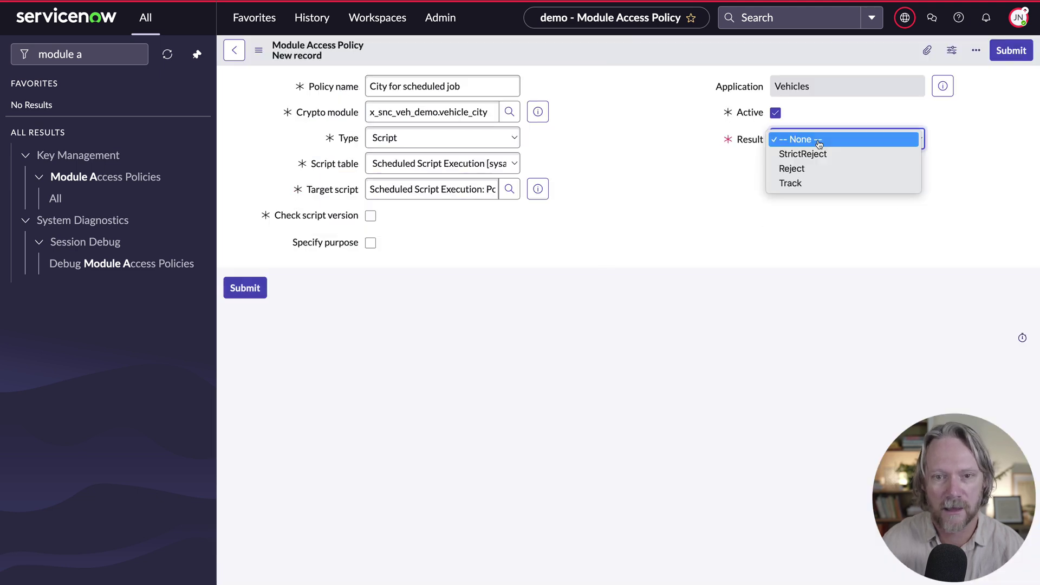
pyautogui.click(804, 184)
pyautogui.rightClick(740, 50)
pyautogui.click(752, 59)
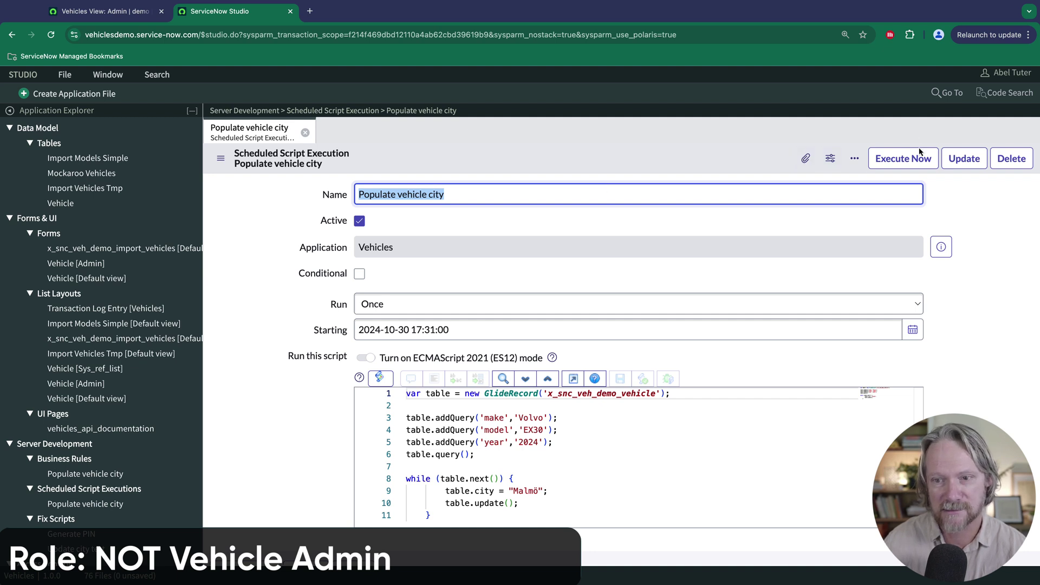
# Execute the Populate vehicle city scheduled script and refresh the 2024 EX30 vehicle list to check the cities
pyautogui.click(906, 160)
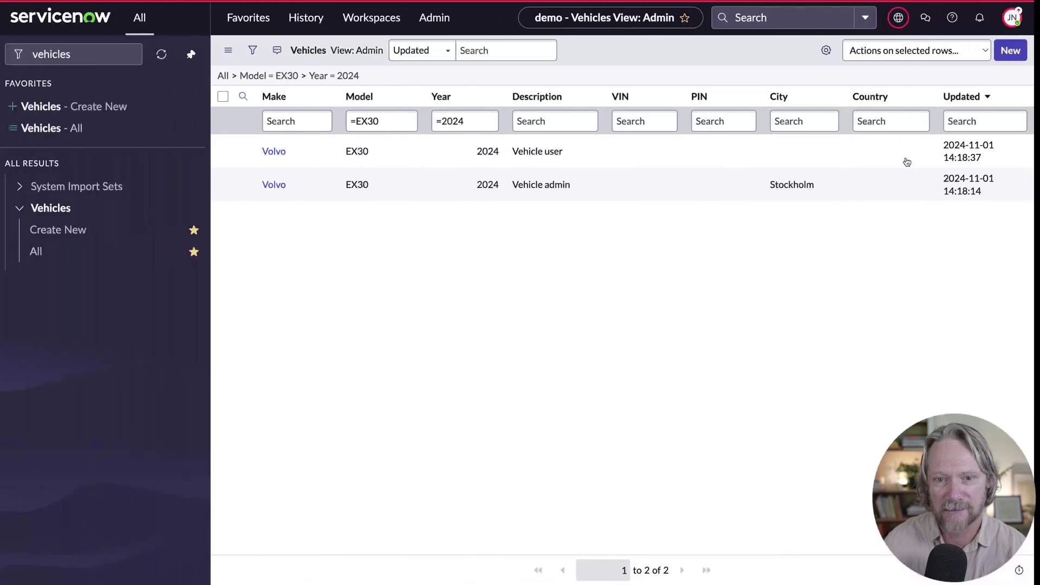
pyautogui.click(349, 77)
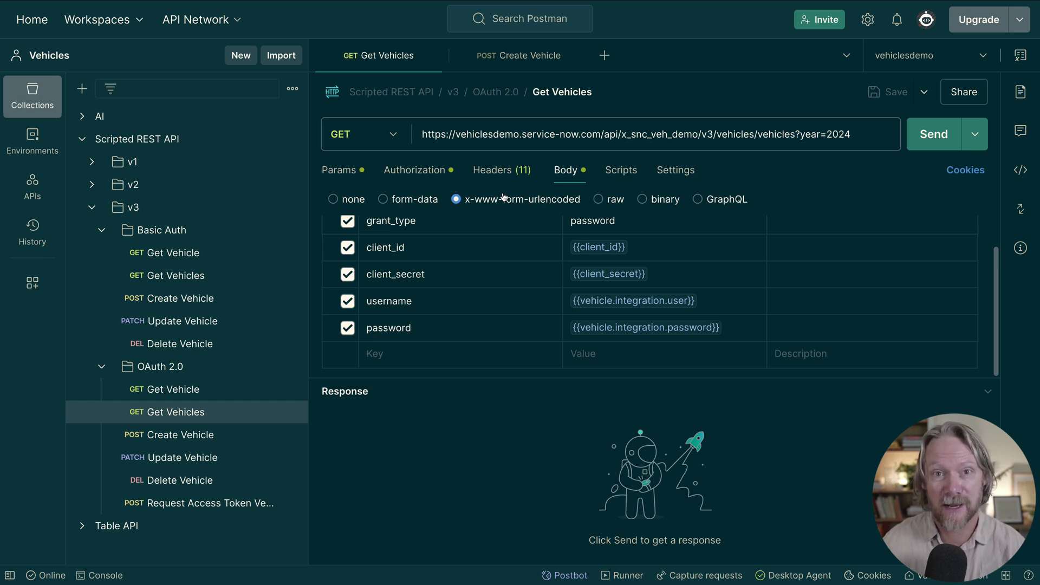
# In Postman, review the OAuth 2.0 Get Vehicles request's authorization and body, send it for year 2024, and examine the returned vehicle fields
pyautogui.click(418, 171)
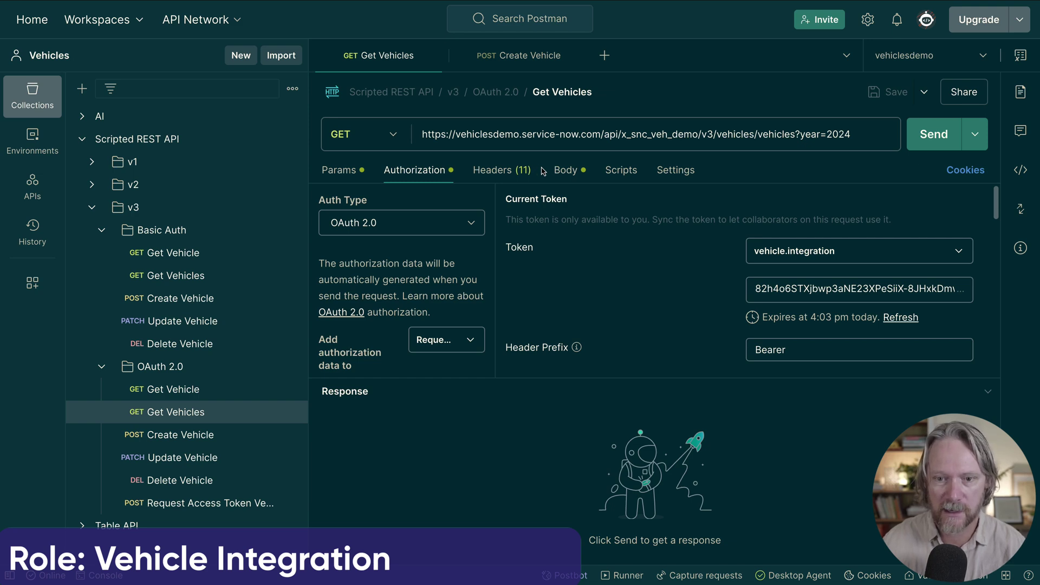
pyautogui.click(563, 173)
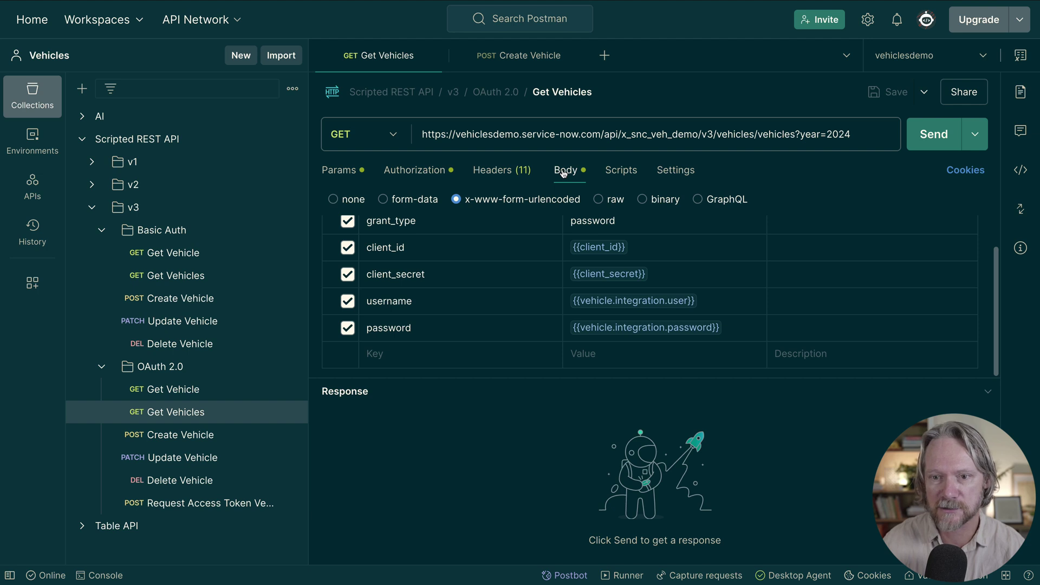
pyautogui.click(929, 140)
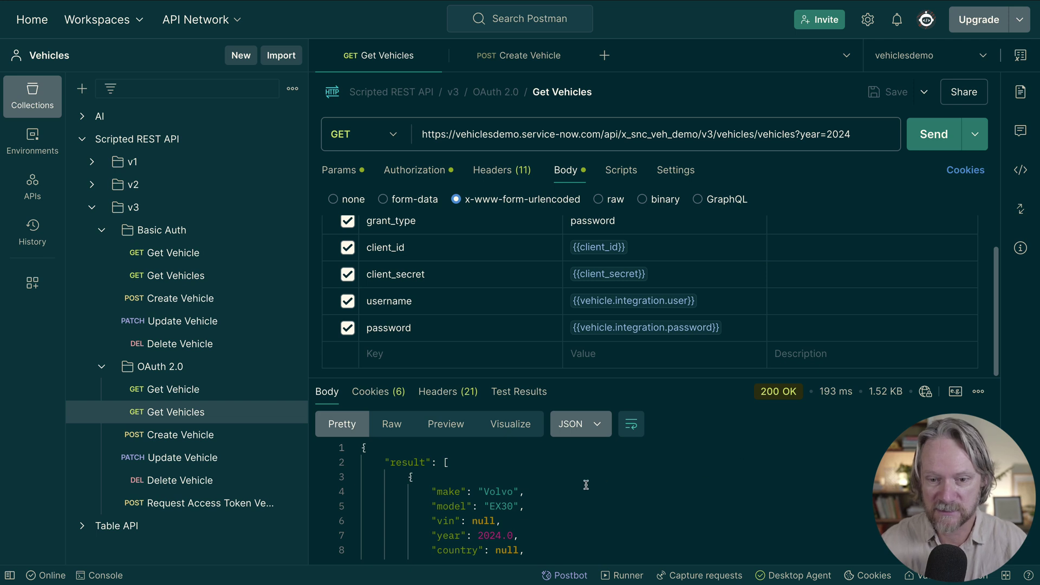
pyautogui.scroll(-2, 587, 485)
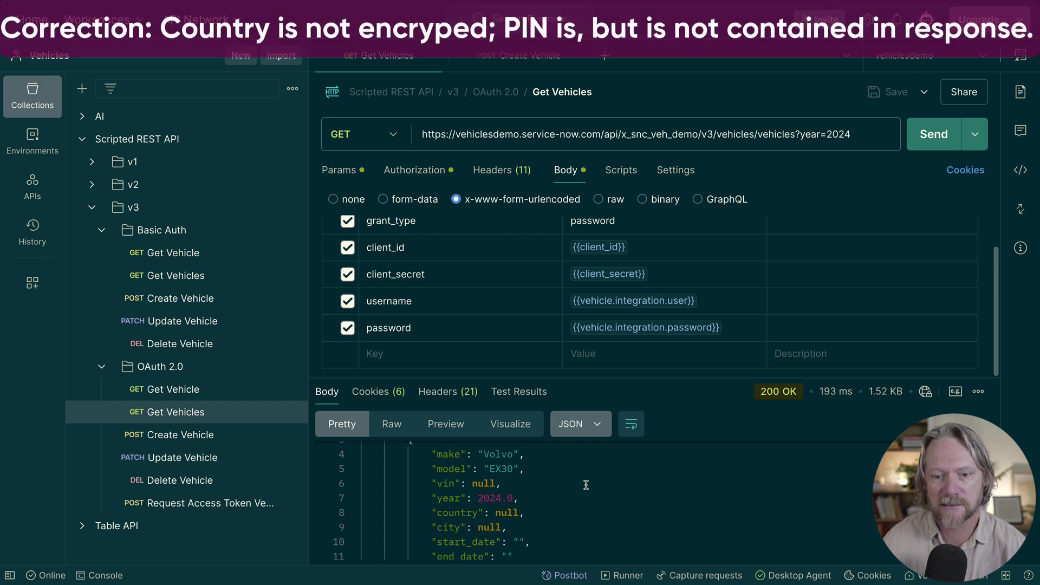
pyautogui.scroll(-5, 586, 485)
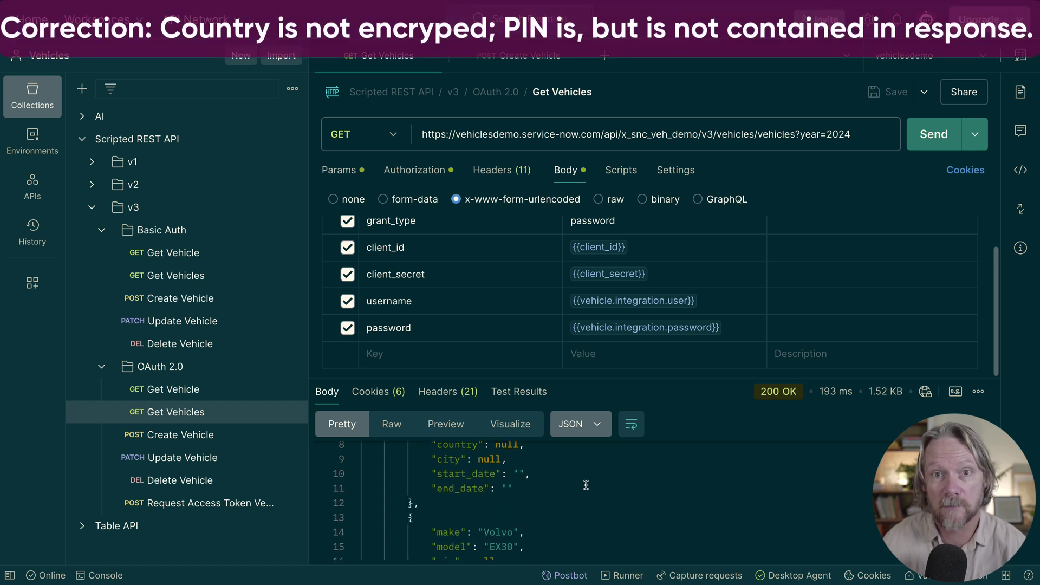
pyautogui.scroll(-1, 586, 484)
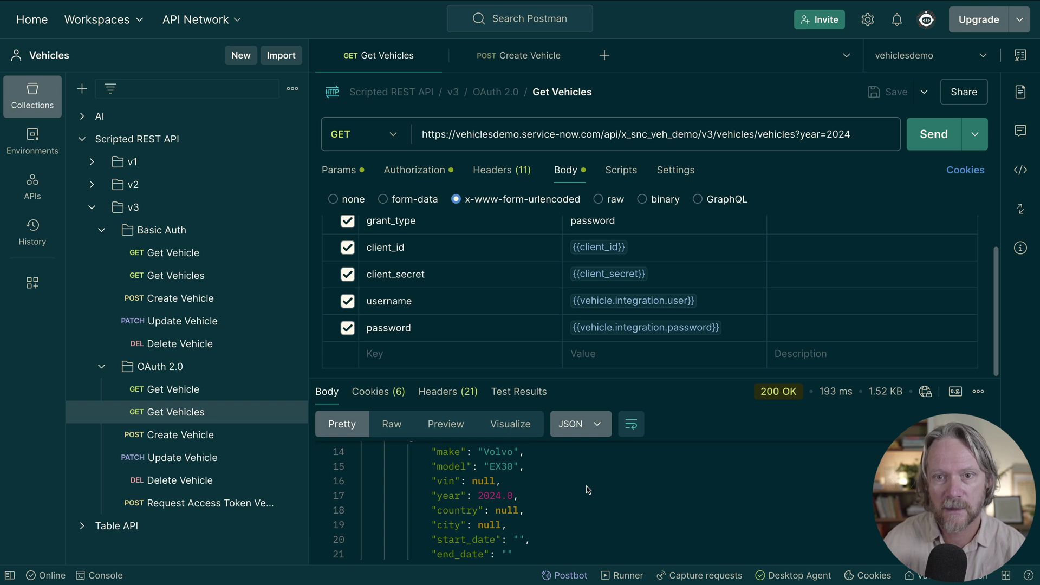
# Send the Create Vehicle request for a 2024 Volvo XC40 in Kiruna with a VIN, and refresh the 2024 vehicle list in ServiceNow
pyautogui.click(524, 57)
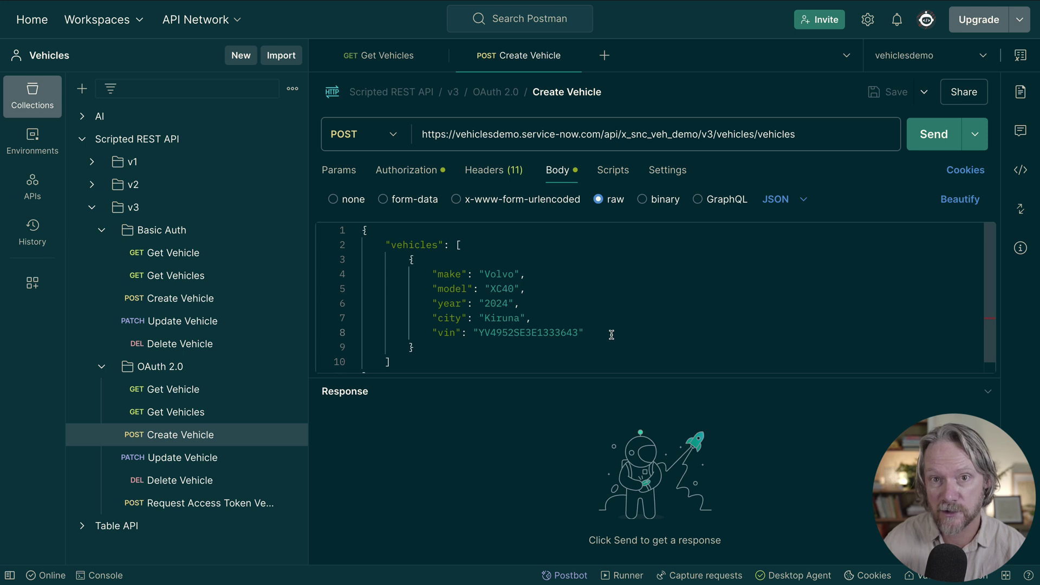
pyautogui.click(928, 134)
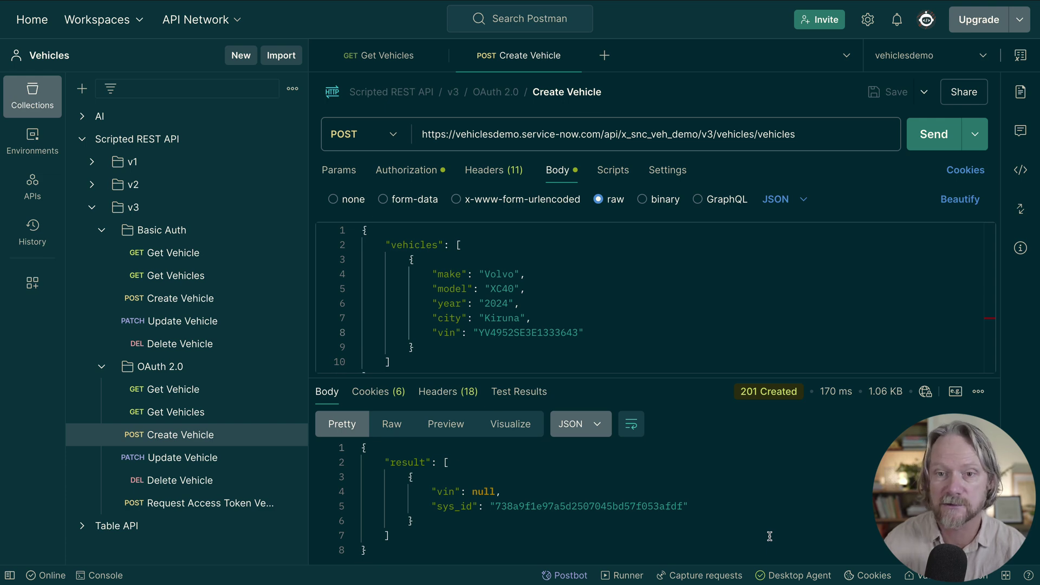
pyautogui.press('super+Tab')
pyautogui.click(281, 77)
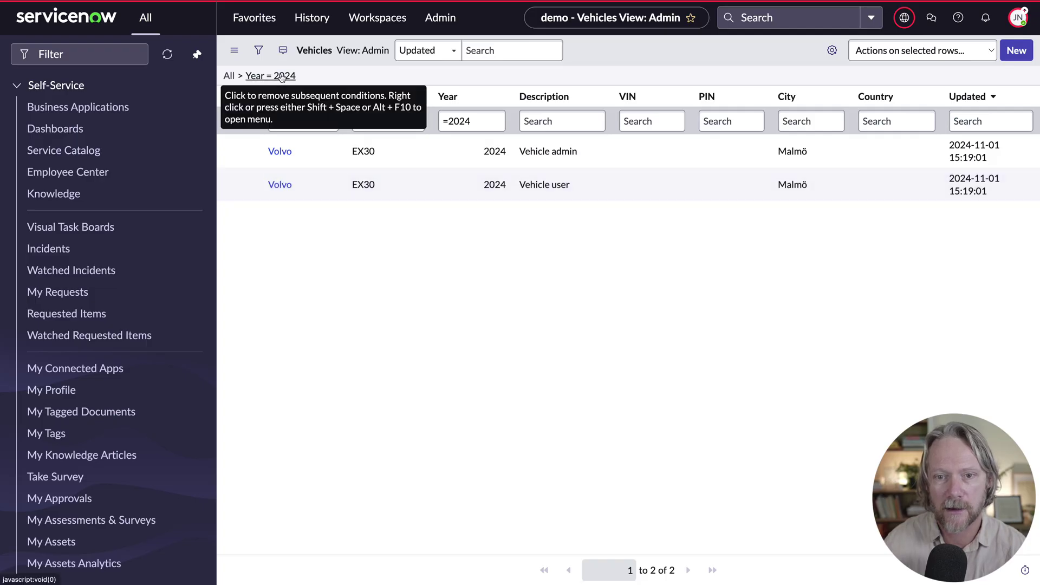
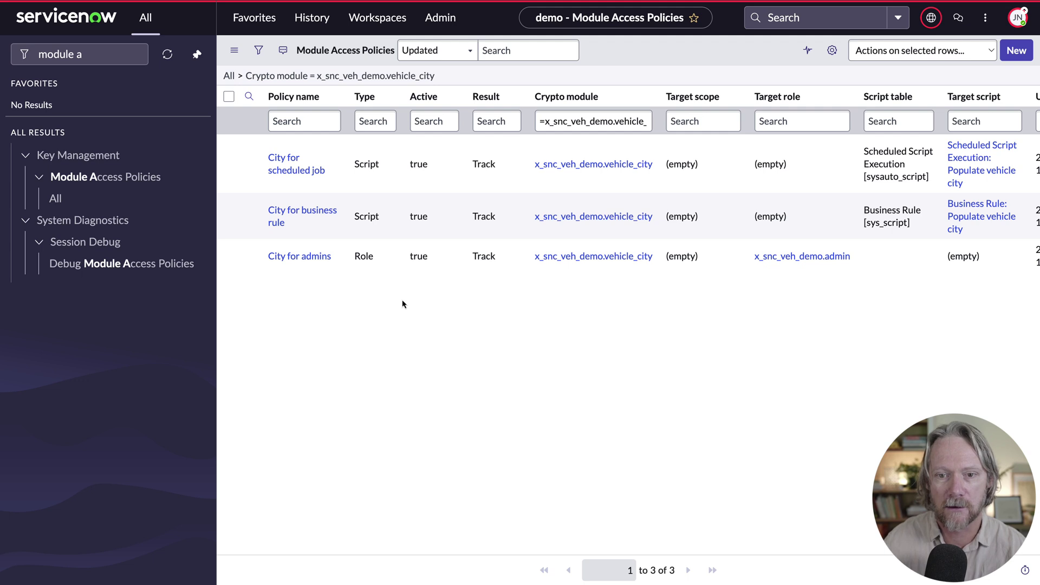
# Start a new module access policy for the vehicle_city crypto module named City for integrations, with type Role
pyautogui.click(1016, 52)
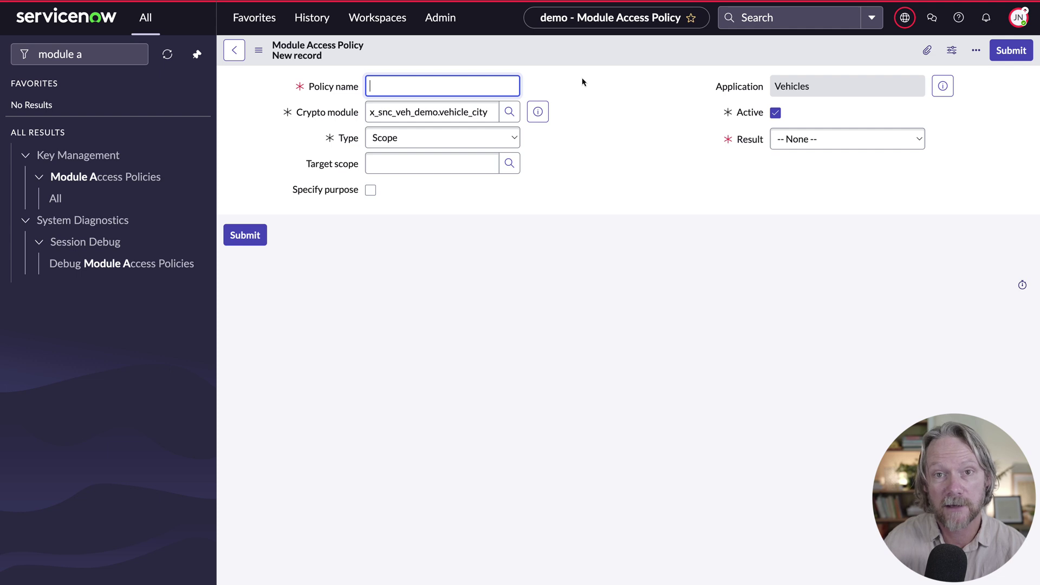
pyautogui.write('City for ')
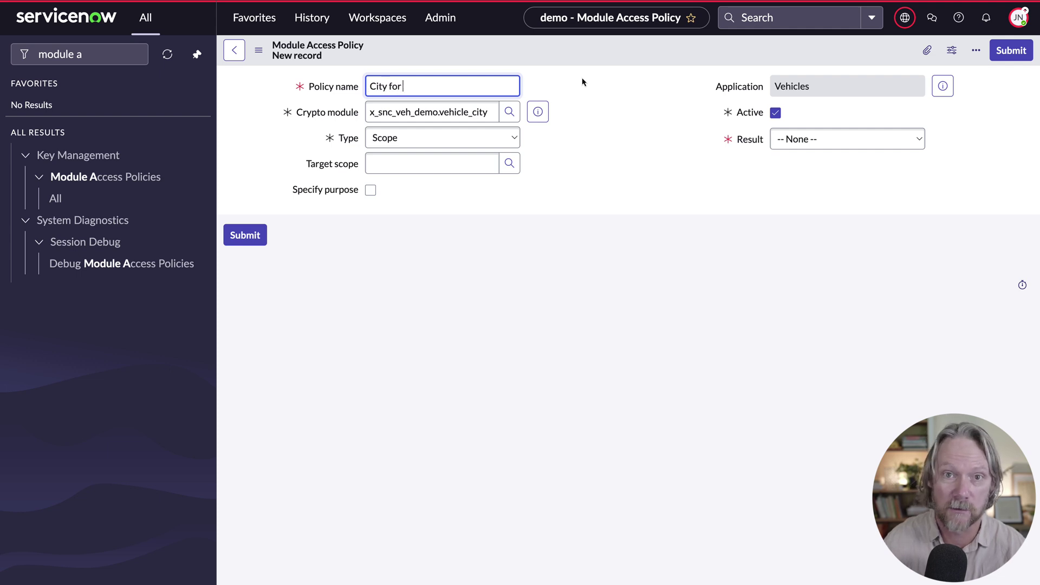
pyautogui.write('integrations')
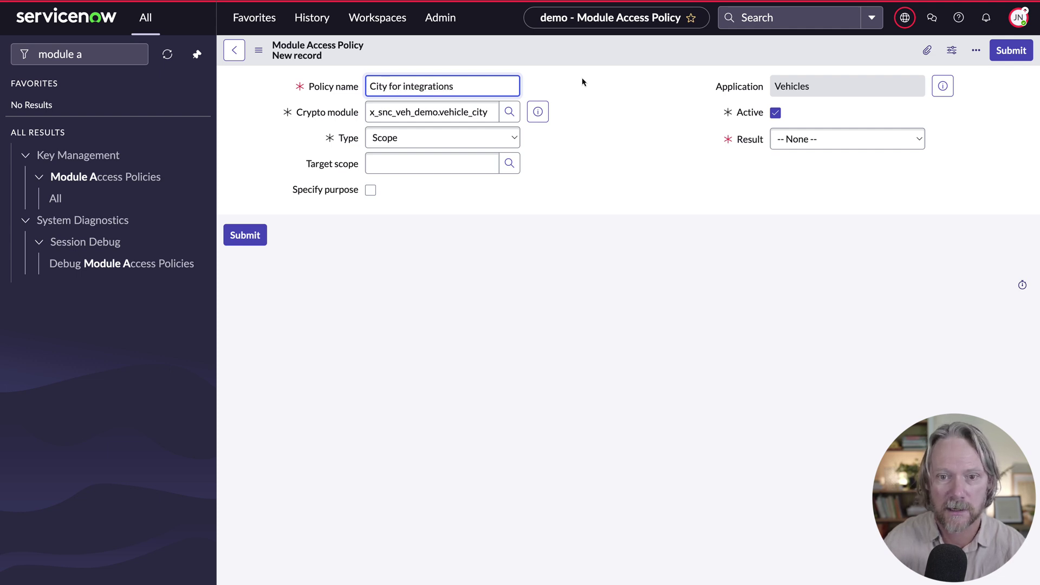
pyautogui.click(516, 137)
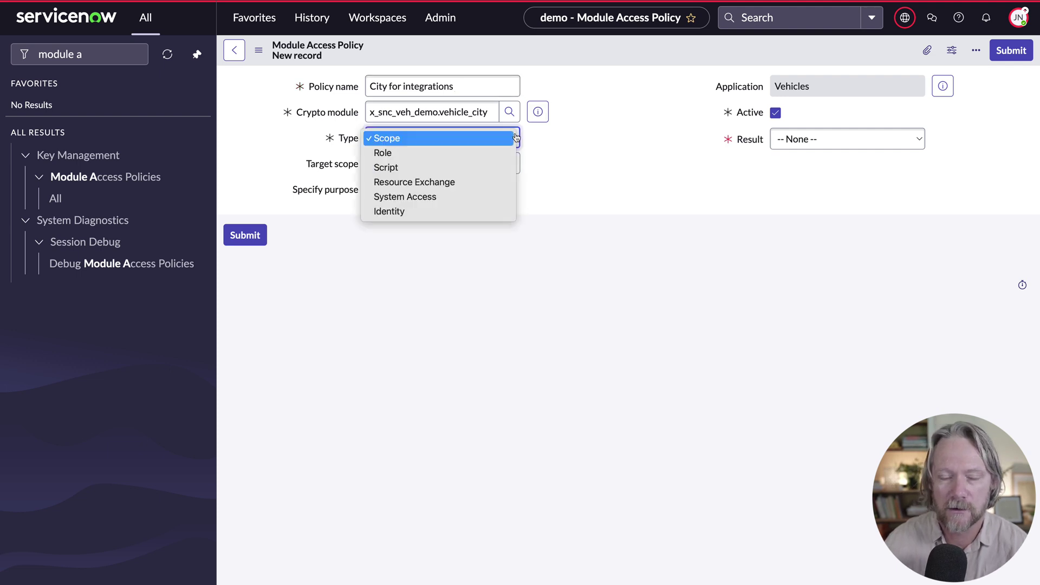
pyautogui.click(471, 153)
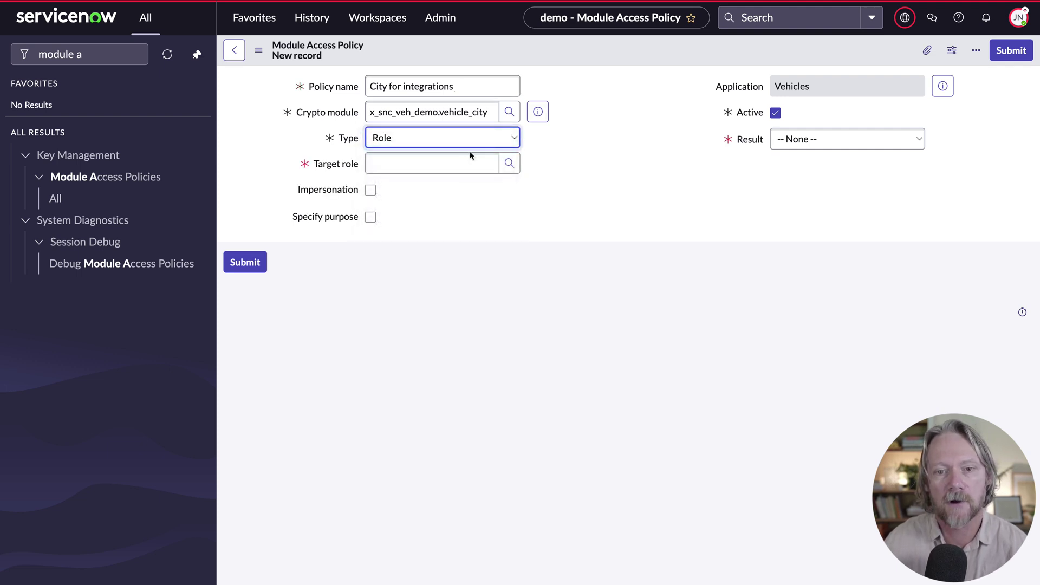
# Set the policy's target role to x_snc_veh_demo.integration and its result to Track, and save the policy
pyautogui.click(446, 163)
pyautogui.write('*veh_d')
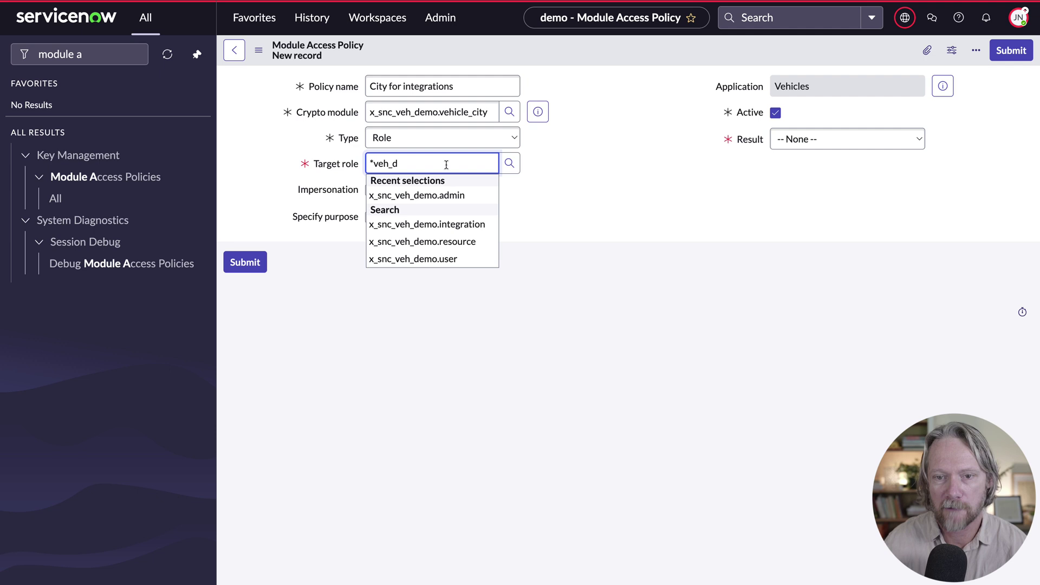
pyautogui.click(451, 225)
pyautogui.click(802, 140)
pyautogui.click(800, 184)
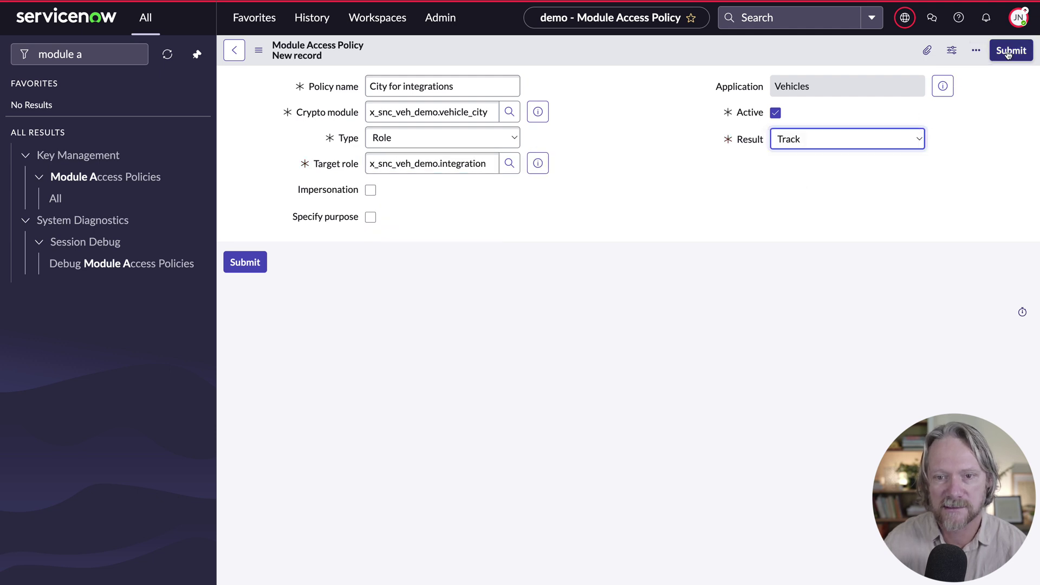
pyautogui.rightClick(900, 62)
pyautogui.click(911, 65)
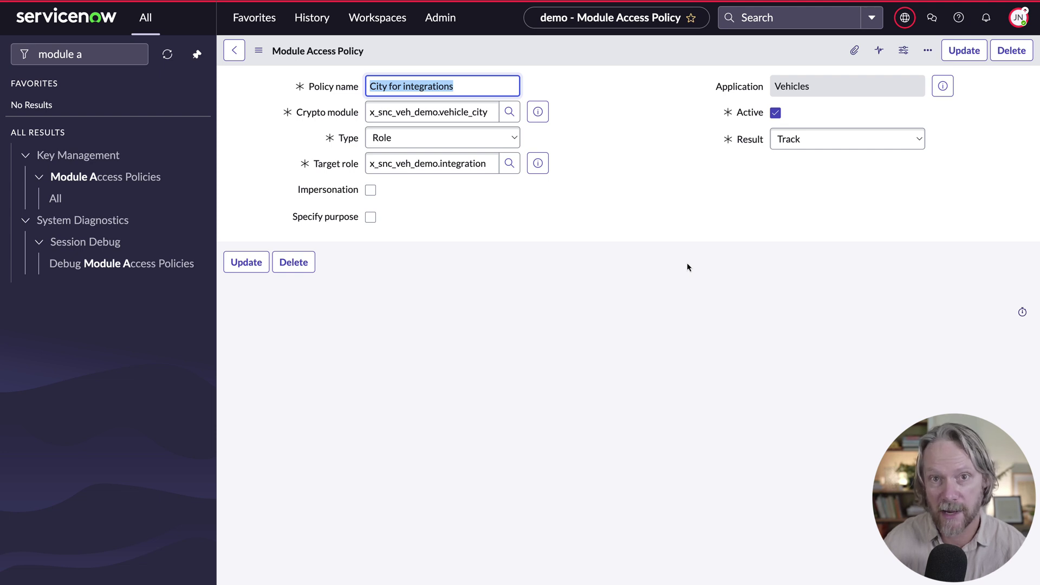
# Switch to Postman, resend the Get Vehicles request for year 2024, and examine the city values in the response
pyautogui.hotkey('ctrl', 'Left')
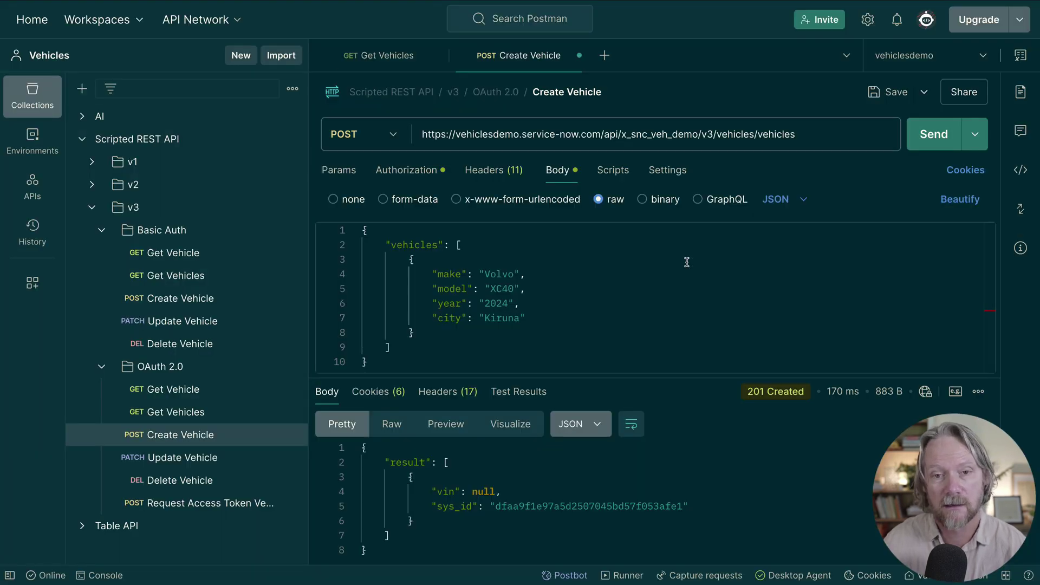
pyautogui.click(391, 59)
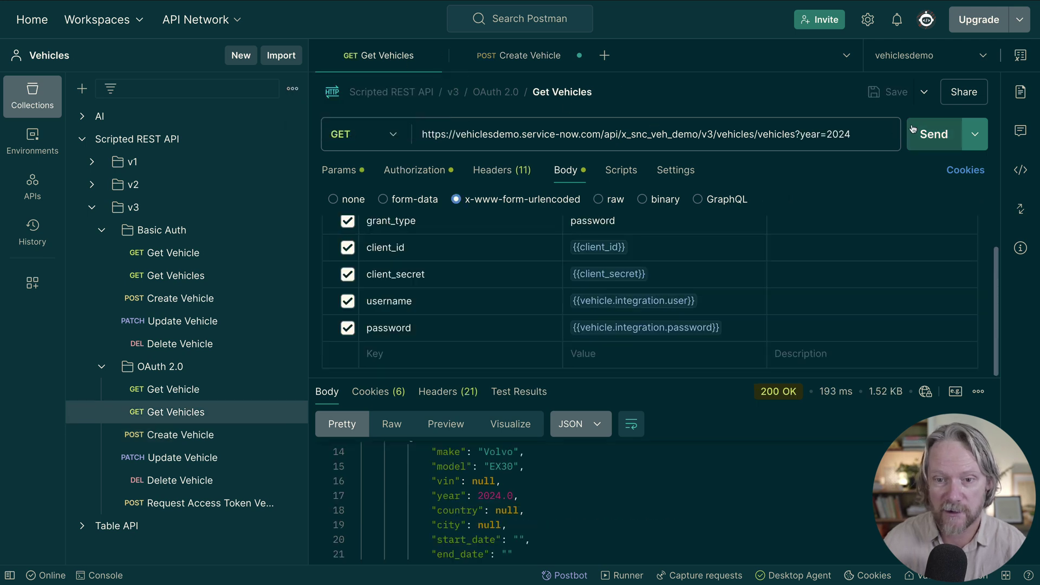
pyautogui.click(930, 136)
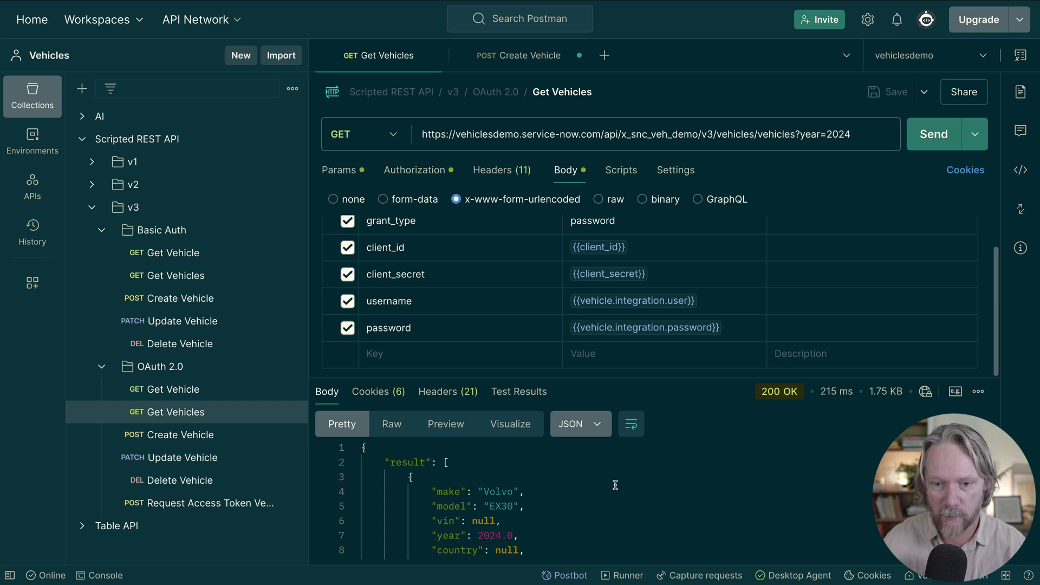
pyautogui.scroll(-2, 615, 485)
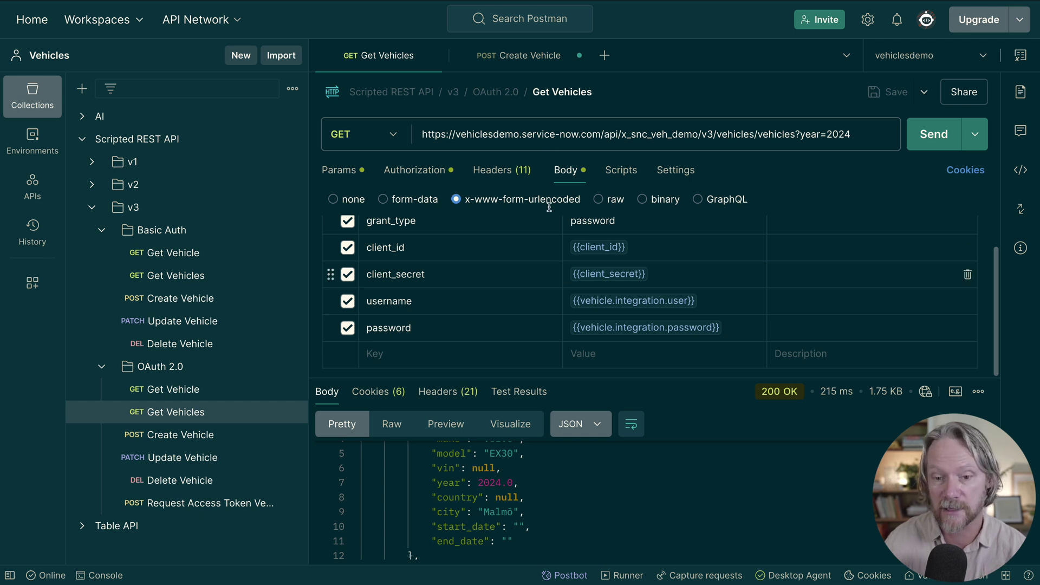
# Send the Create Vehicle request for a 2024 Volvo XC40 with city Kiruna and no VIN
pyautogui.click(536, 64)
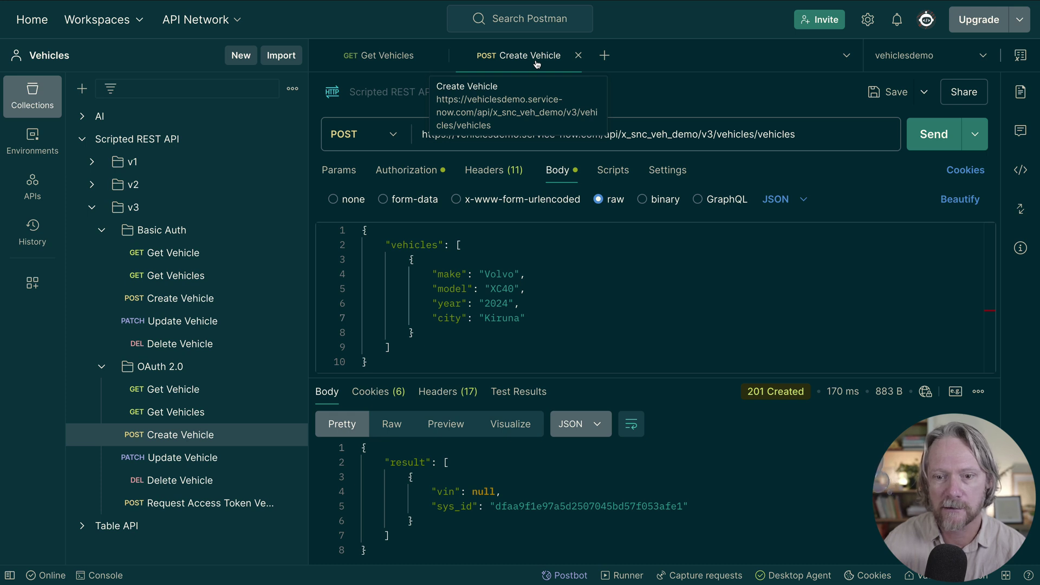
pyautogui.click(930, 139)
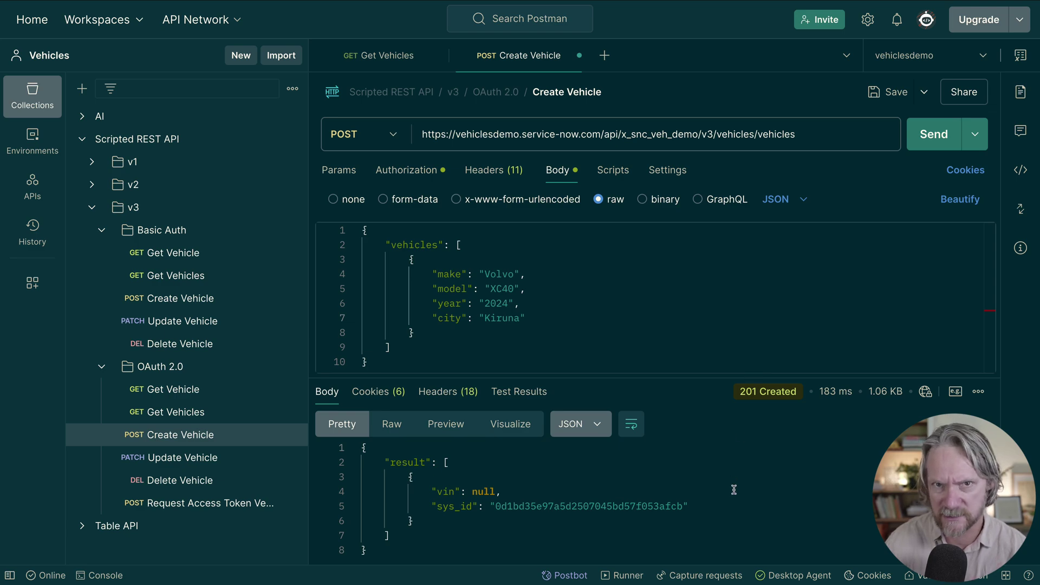
# Switch to ServiceNow and refresh the Vehicles list filtered to year 2024 to check the newly created record
pyautogui.press('super+Tab')
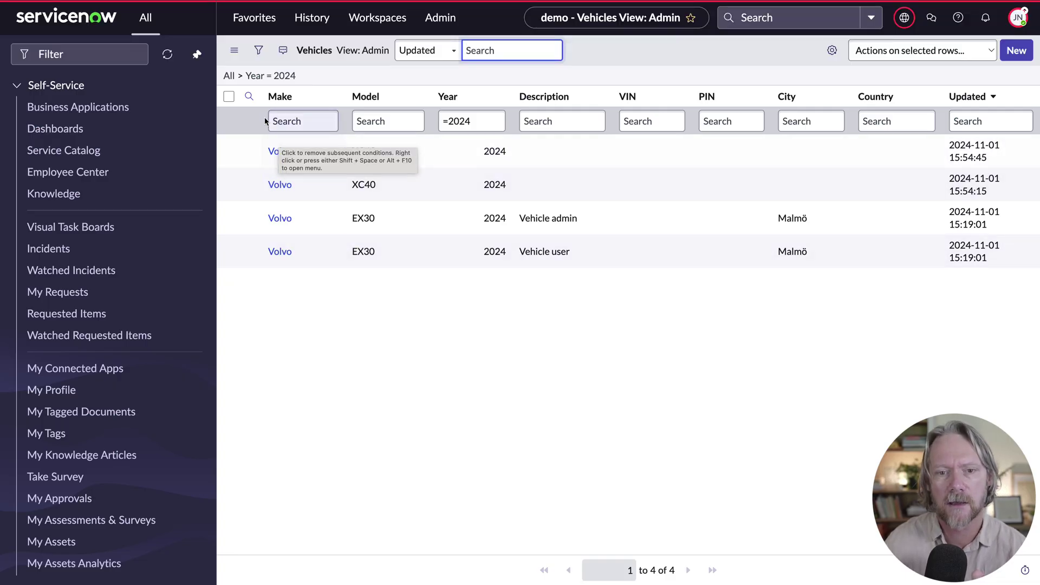
pyautogui.click(271, 77)
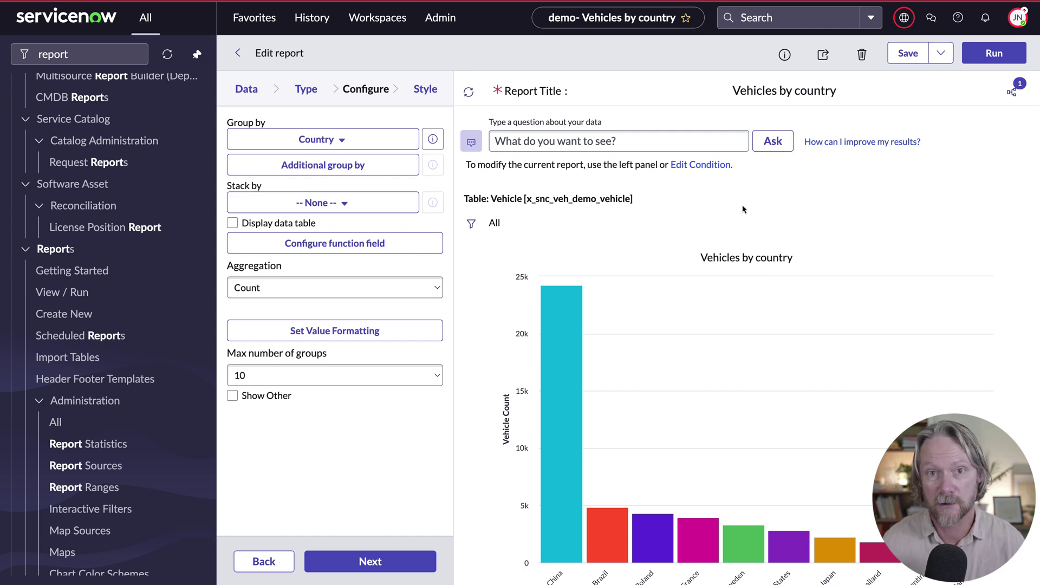
# Review the Vehicles by country report and examine its drilldown structure
pyautogui.scroll(-1, 842, 214)
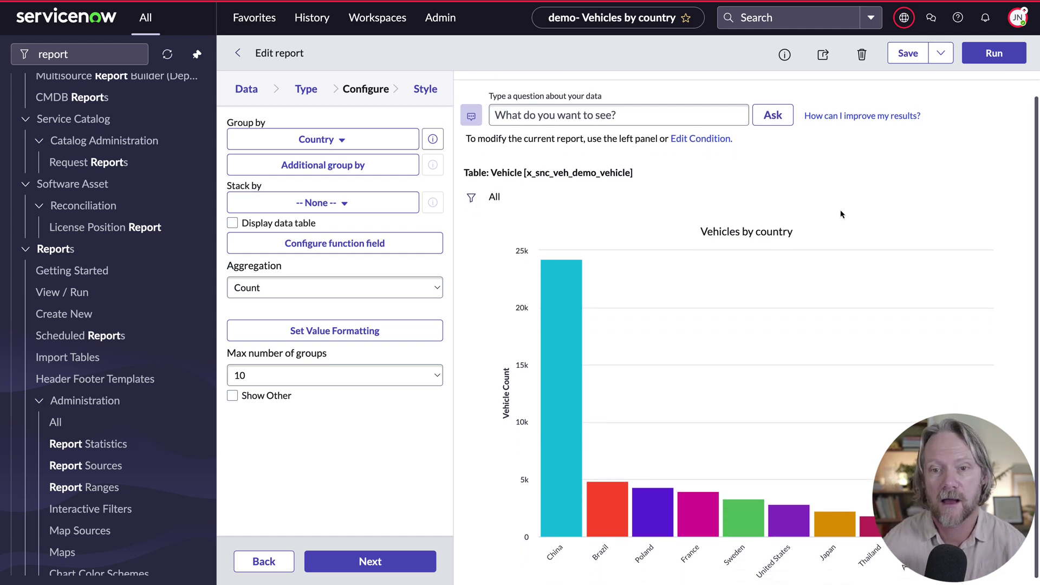
pyautogui.scroll(1, 842, 214)
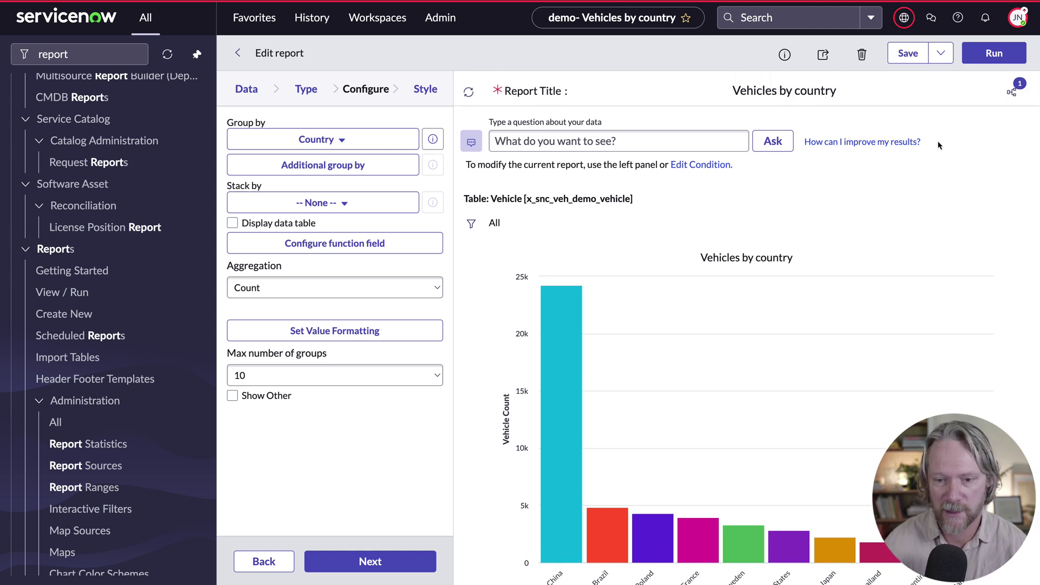
pyautogui.click(1012, 92)
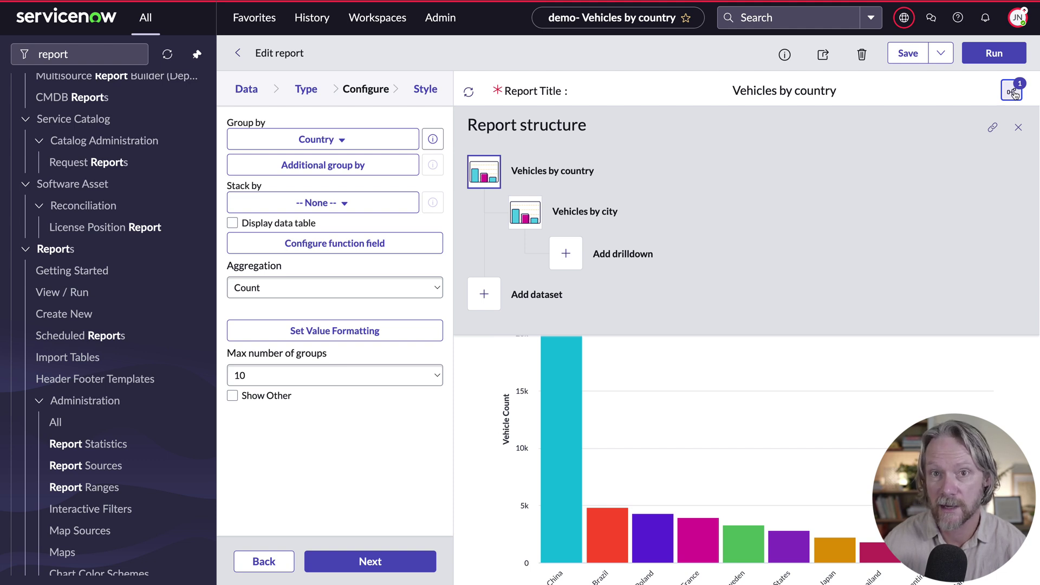
pyautogui.click(1012, 92)
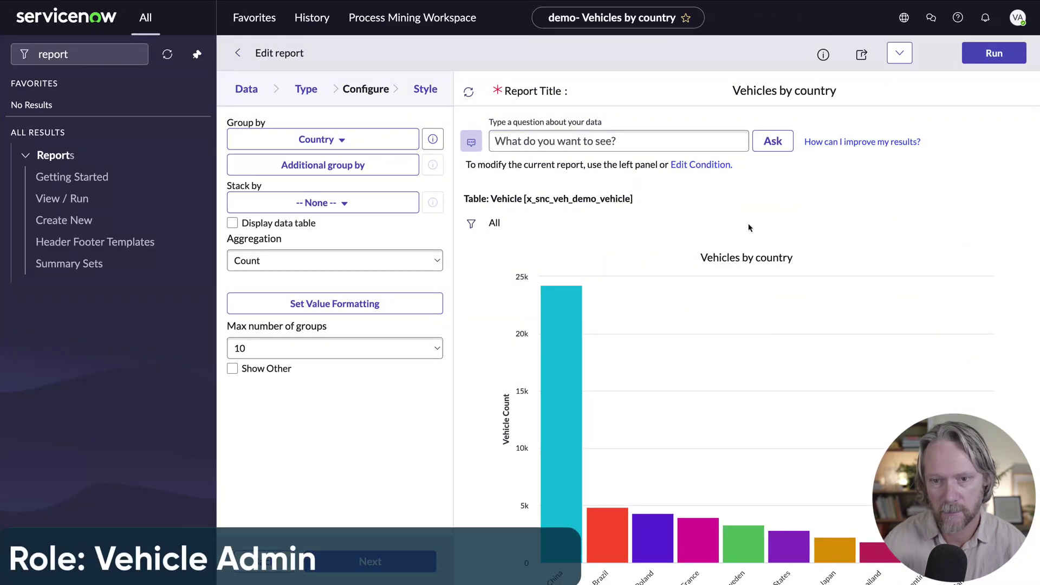
# As the vehicle admin, drill down in the Vehicles by country report from Sweden to the Stockholm vehicles
pyautogui.scroll(-1, 749, 228)
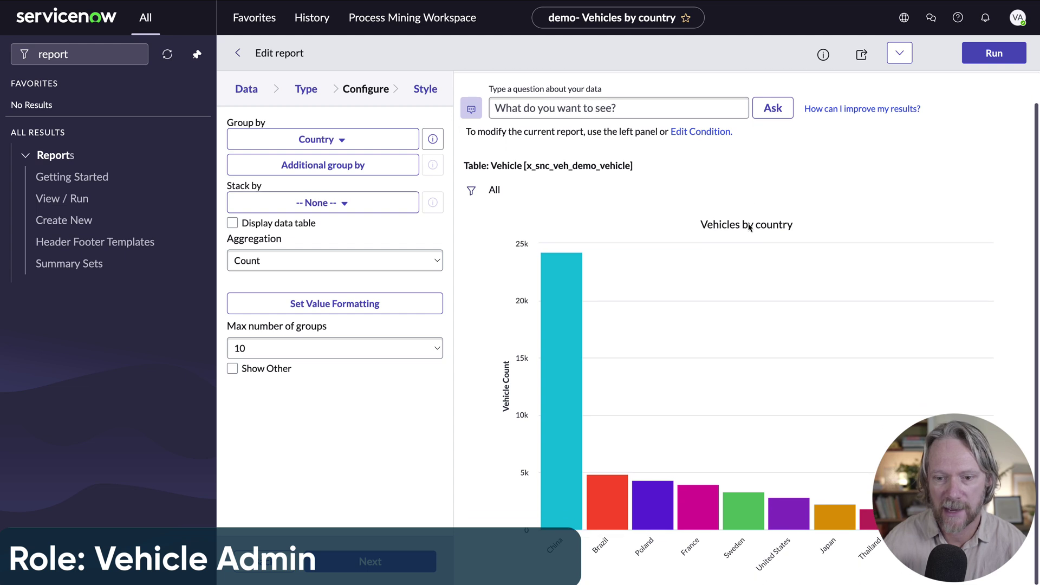
pyautogui.click(742, 515)
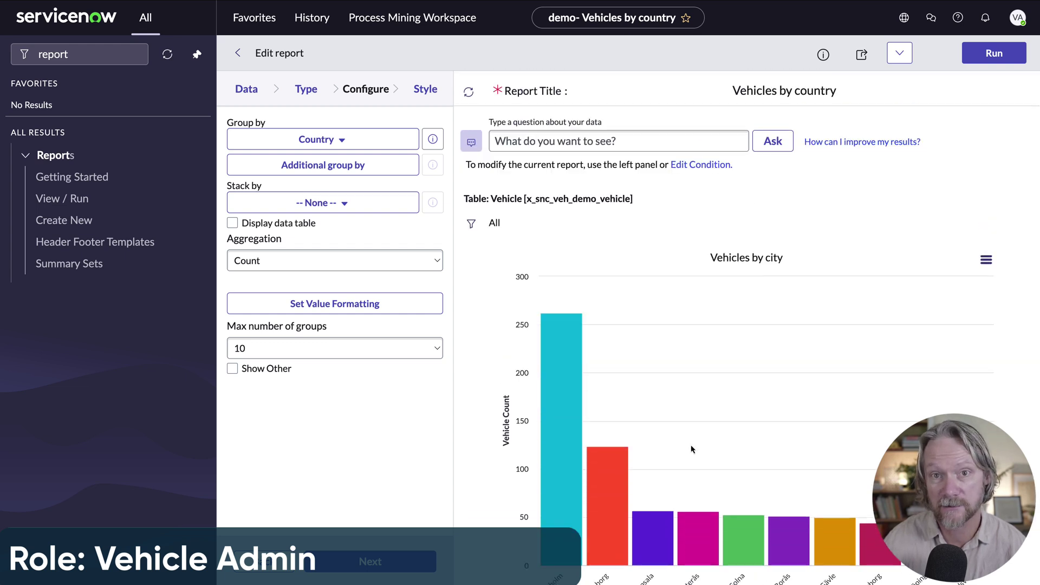
pyautogui.scroll(-1, 708, 362)
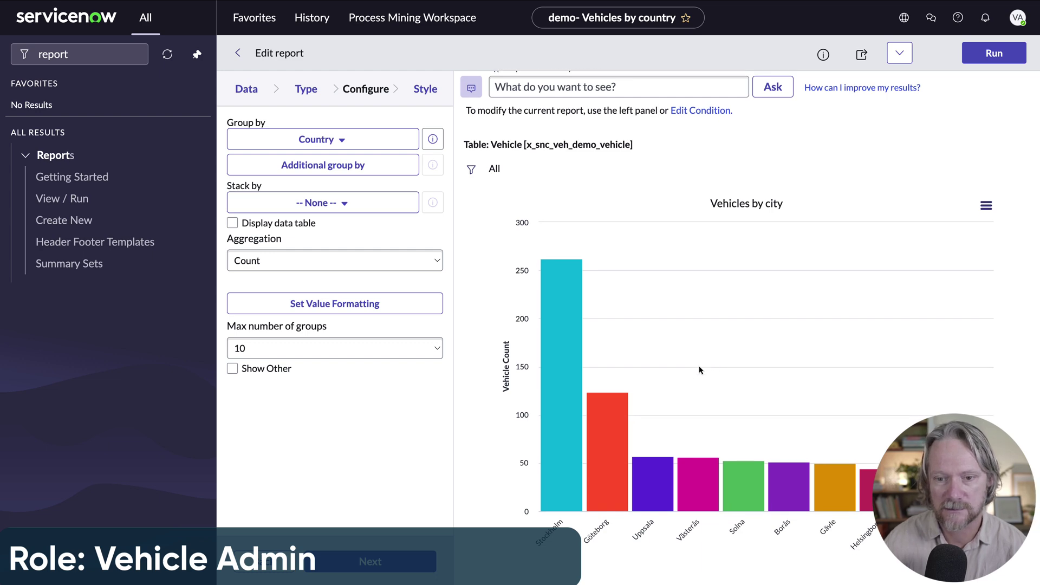
pyautogui.click(552, 434)
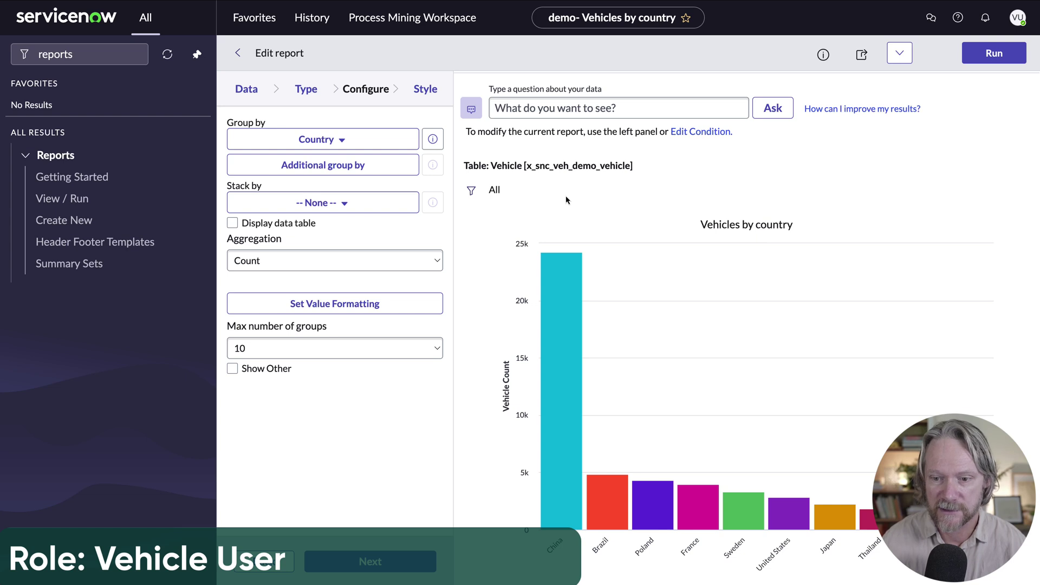
# As the vehicle user, drill down from Sweden to Stockholm and open the matching vehicle records
pyautogui.click(741, 519)
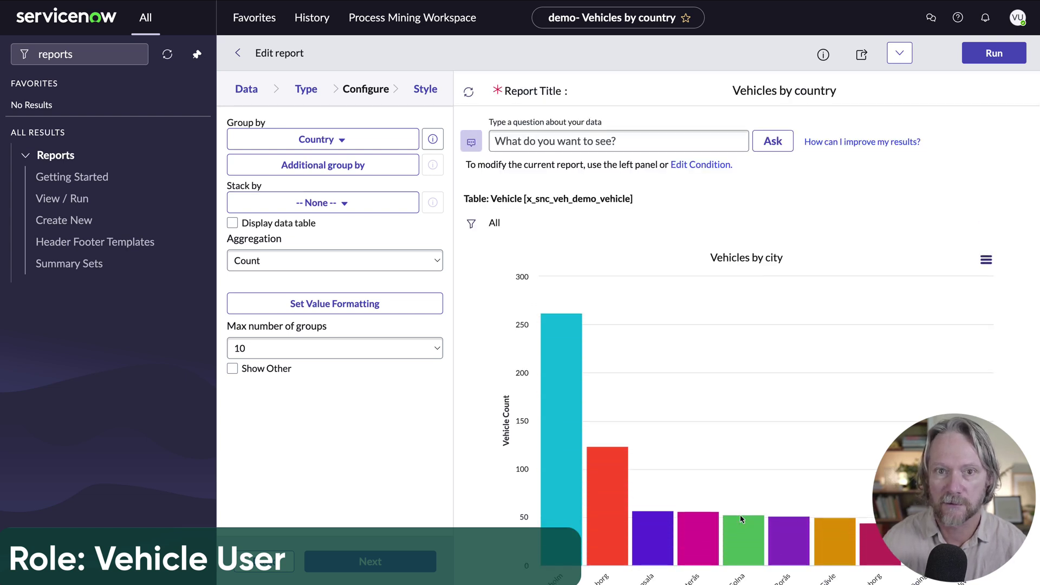
pyautogui.scroll(-2, 741, 518)
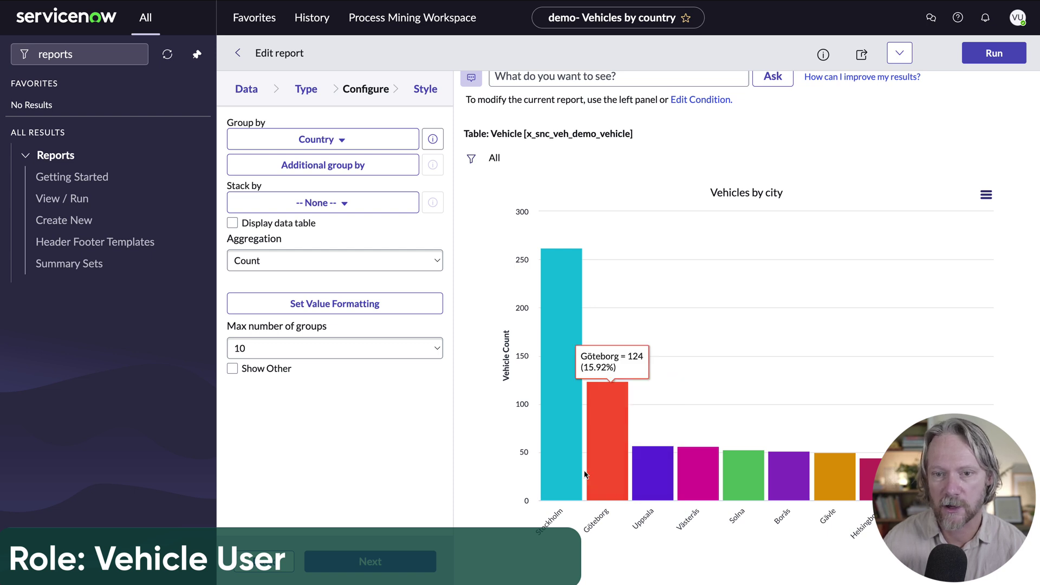
pyautogui.click(556, 445)
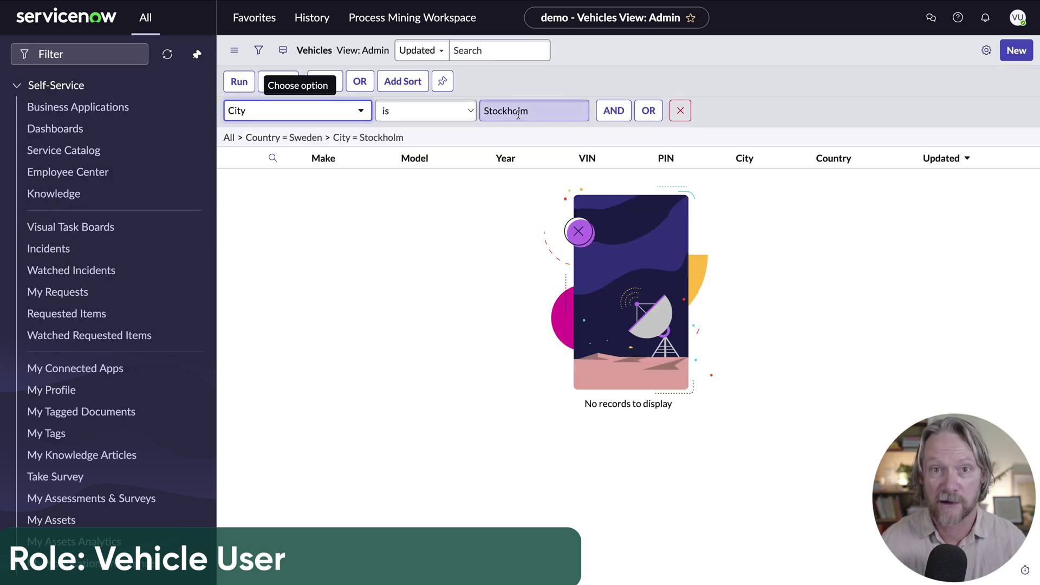
# Change the Vehicles list's city condition to Malmö and run the filter
pyautogui.click(512, 111)
pyautogui.doubleClick(512, 111)
pyautogui.write('M')
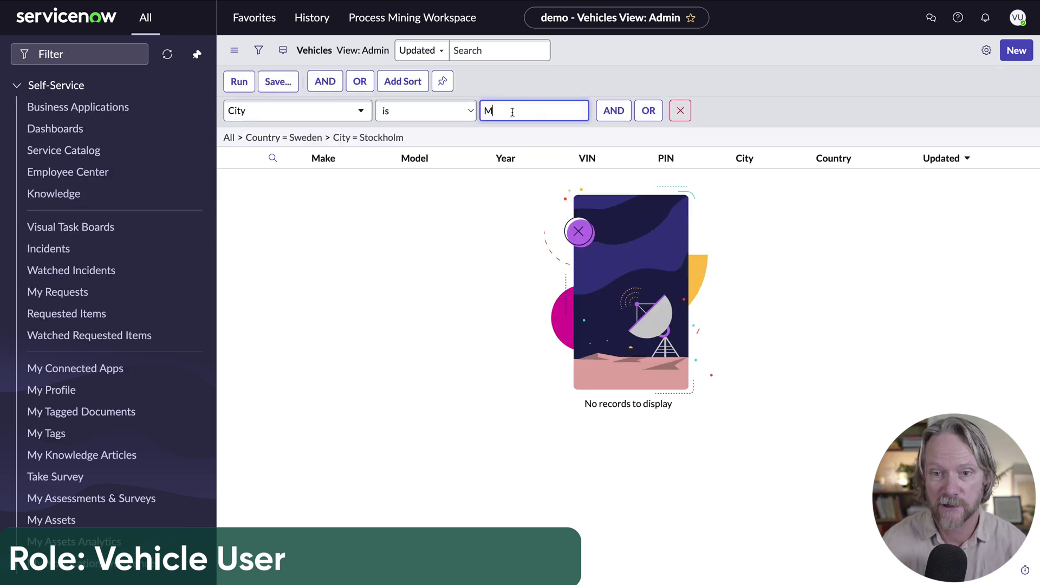
pyautogui.write('almö')
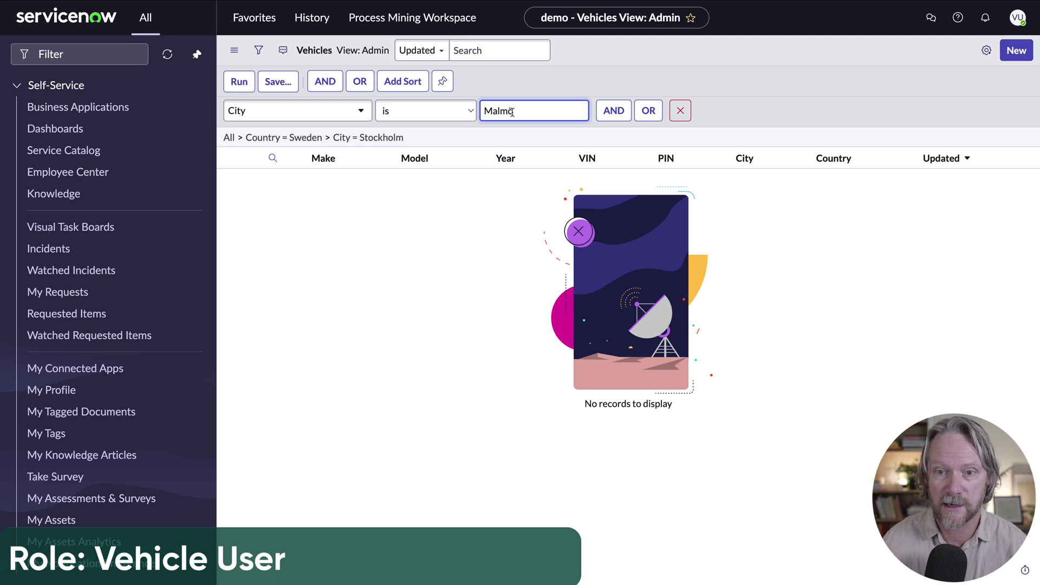
pyautogui.click(242, 87)
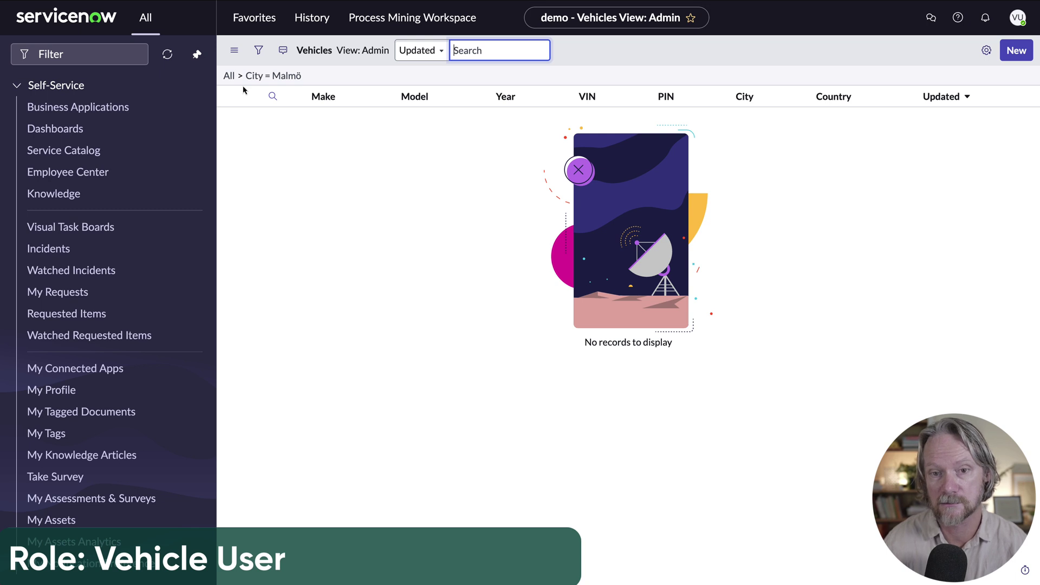
# Replace the city condition with Country is Sweden and run the filter on the Vehicles list
pyautogui.click(259, 52)
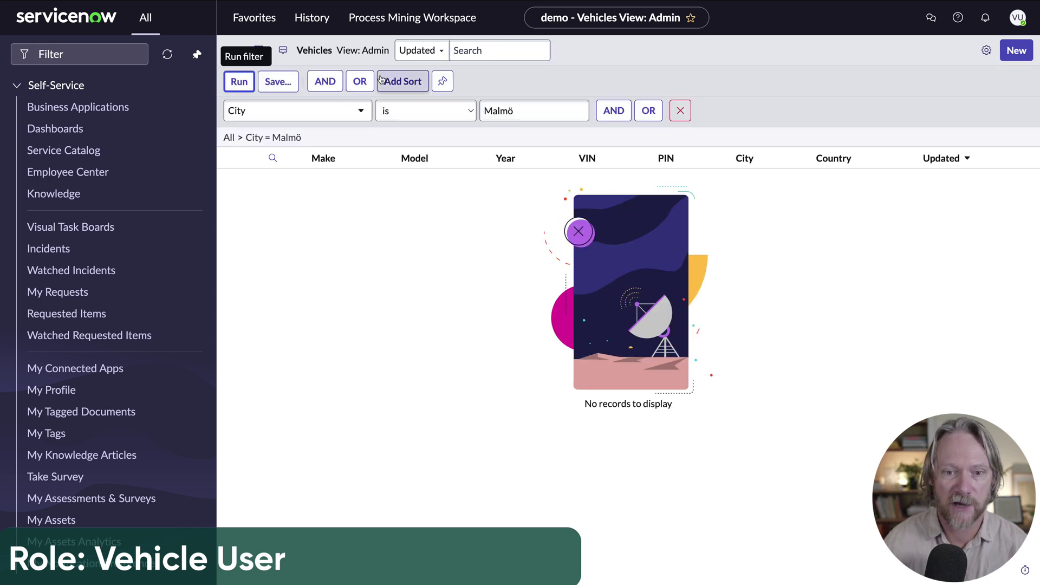
pyautogui.click(325, 110)
pyautogui.click(305, 193)
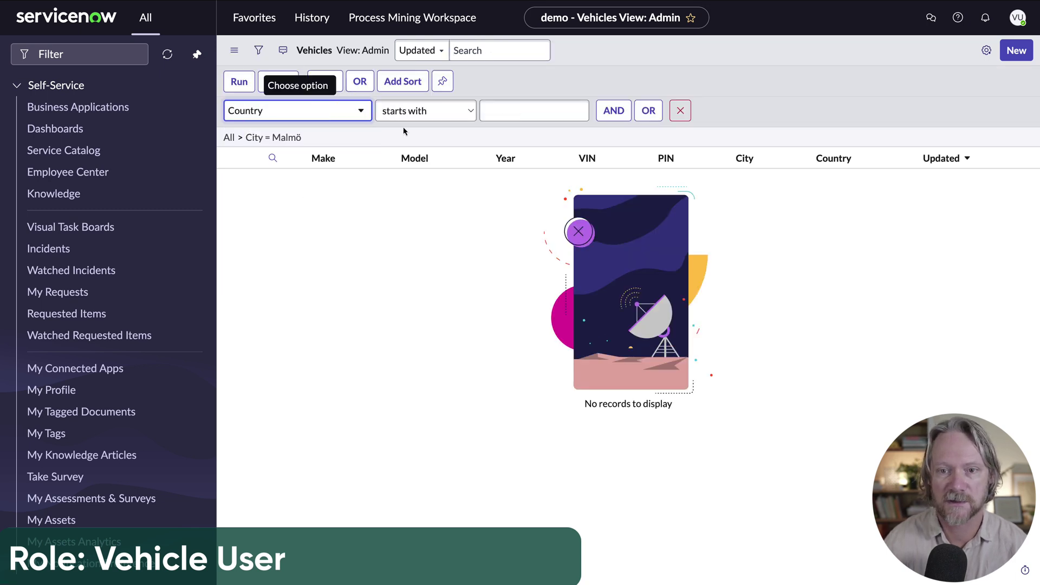
pyautogui.click(412, 110)
pyautogui.click(404, 171)
pyautogui.click(498, 110)
pyautogui.write('Sweden')
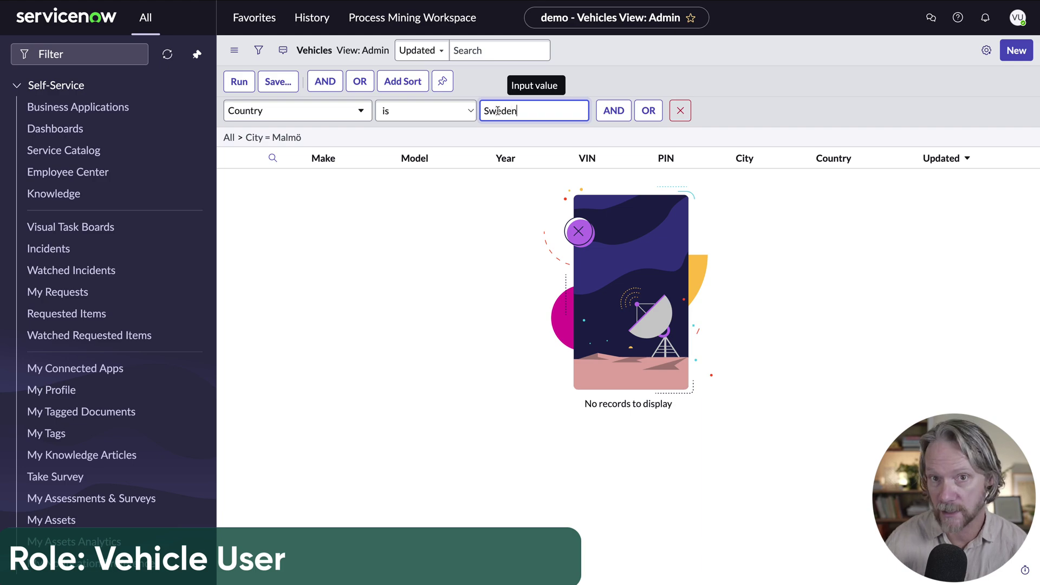
pyautogui.click(238, 81)
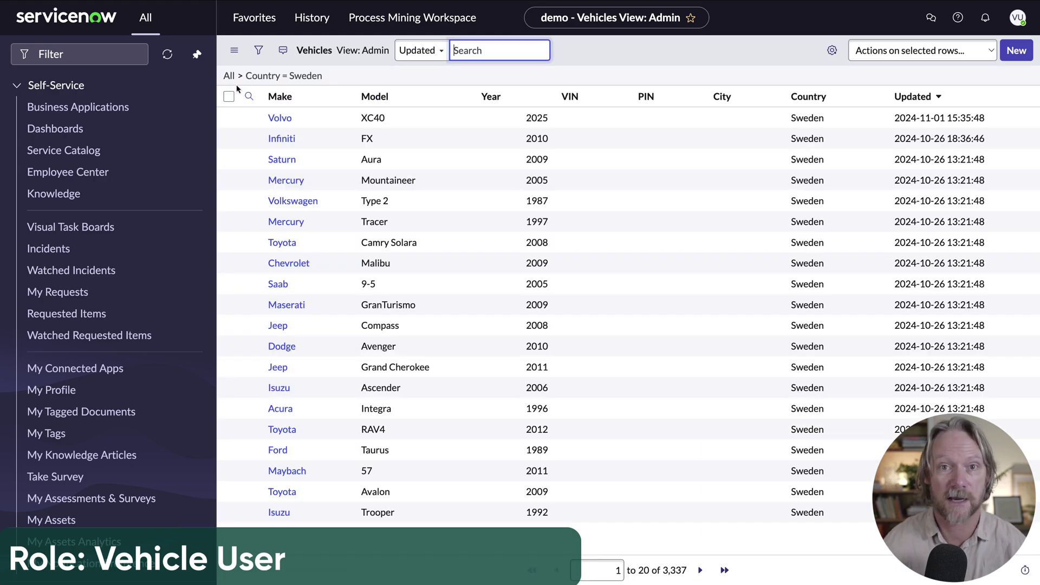